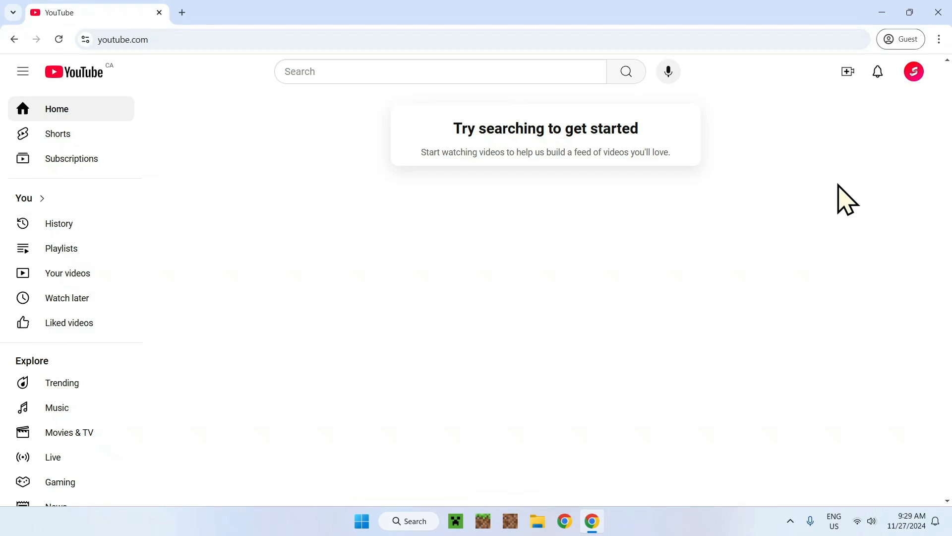
Step: Open the signed-in account's own channel page
left_click(911, 77)
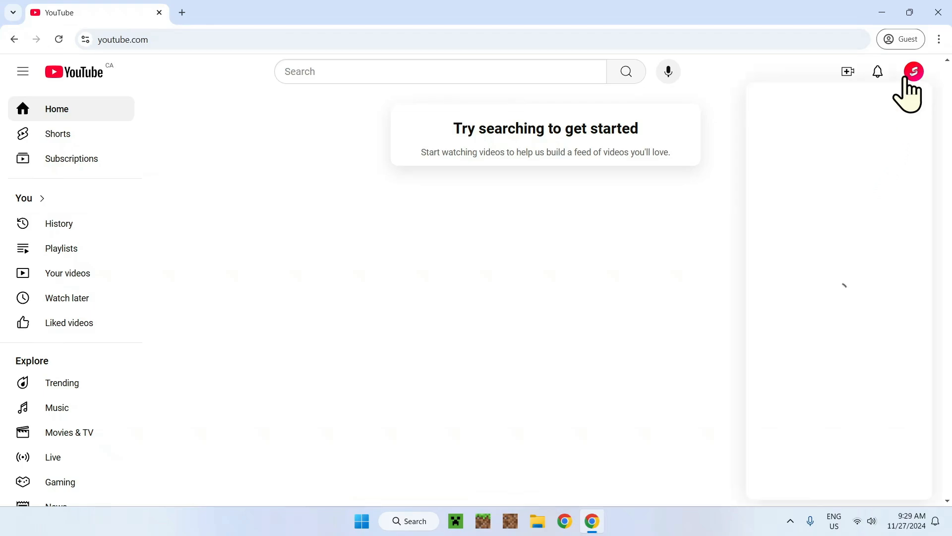
left_click(794, 110)
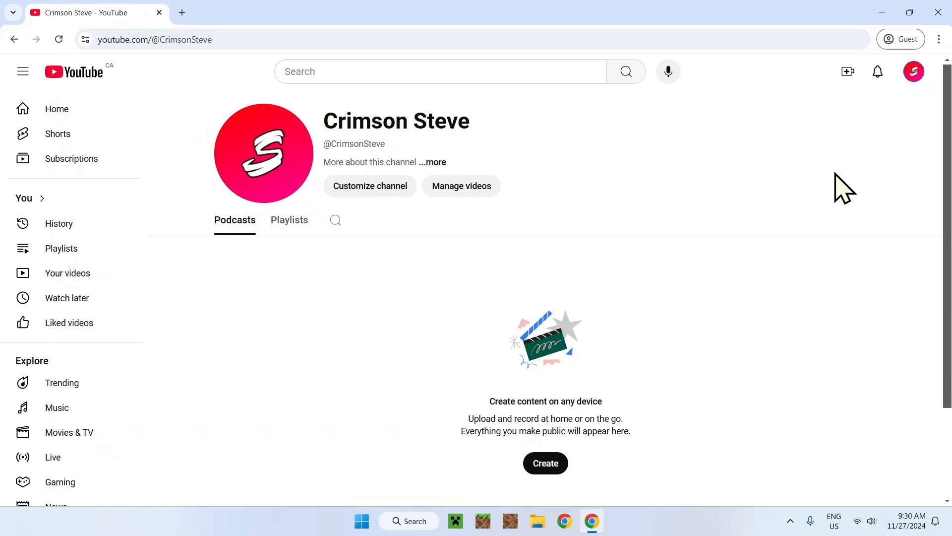
Step: Switch to File Explorer, check the Downloads folder for the video file, and close the window
left_click(538, 521)
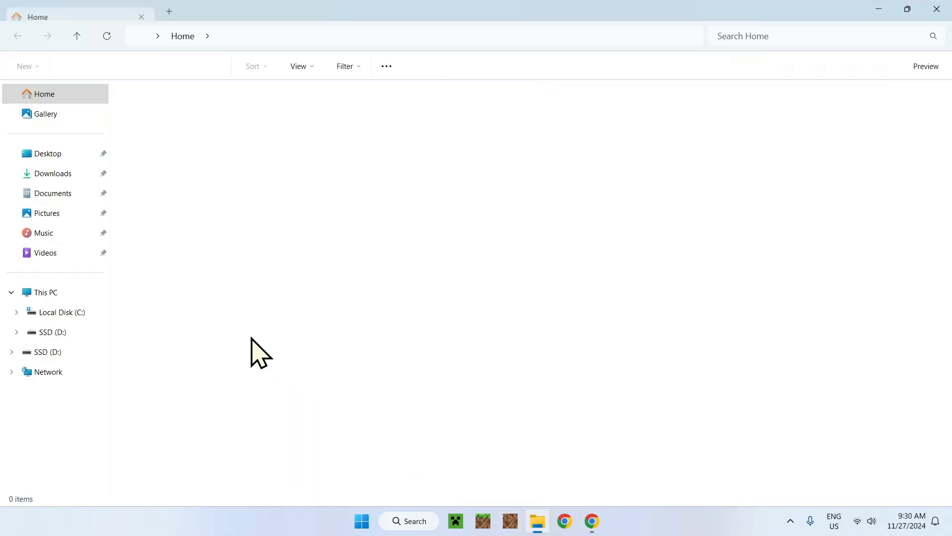
left_click(51, 177)
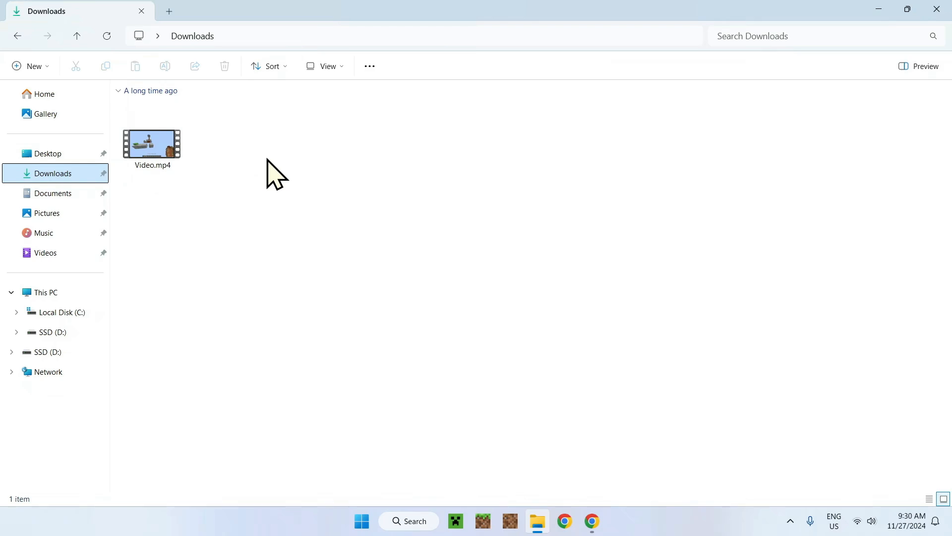
left_click(937, 9)
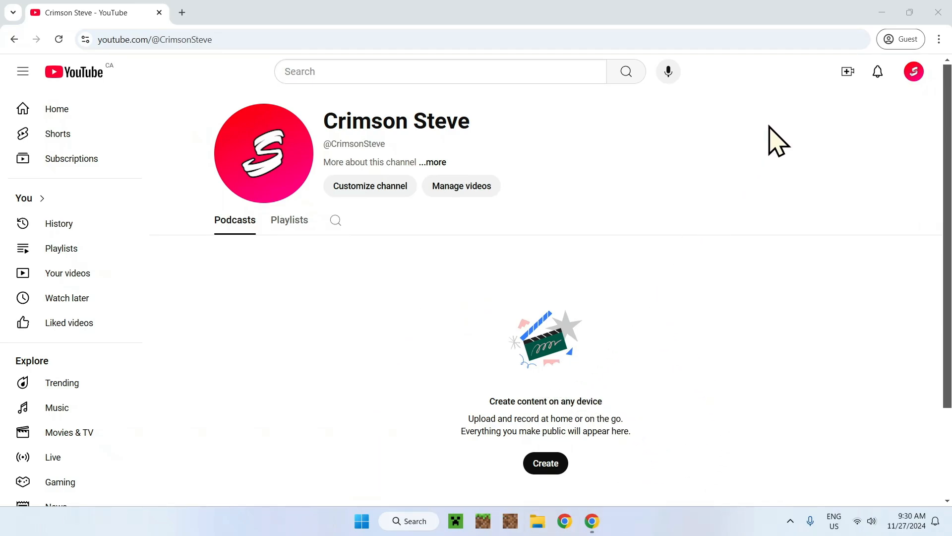
Step: Open the channel in YouTube Studio and go to its dashboard
left_click(849, 77)
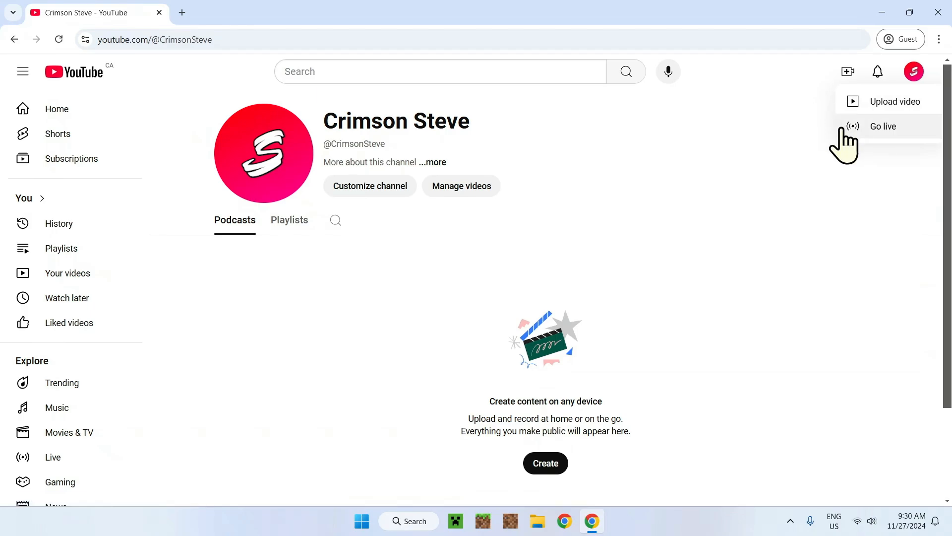
left_click(387, 206)
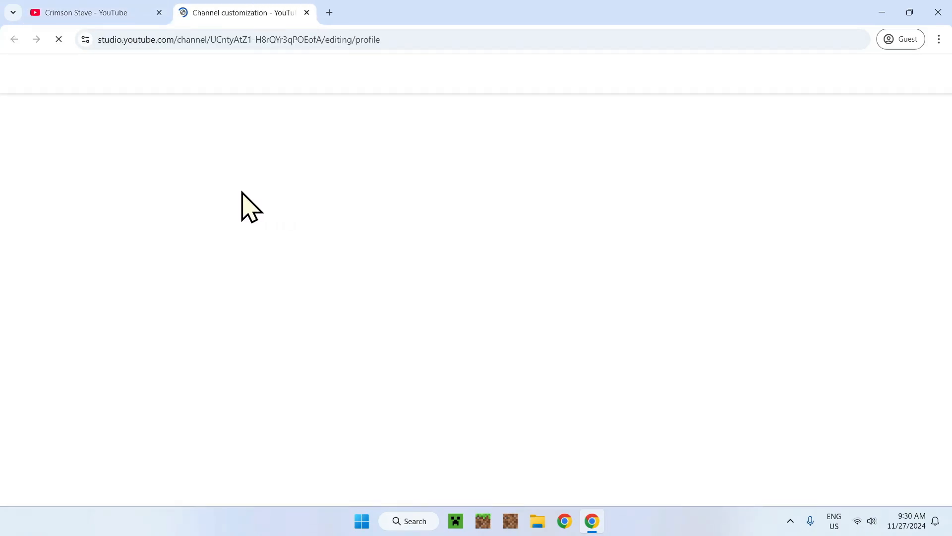
left_click(74, 237)
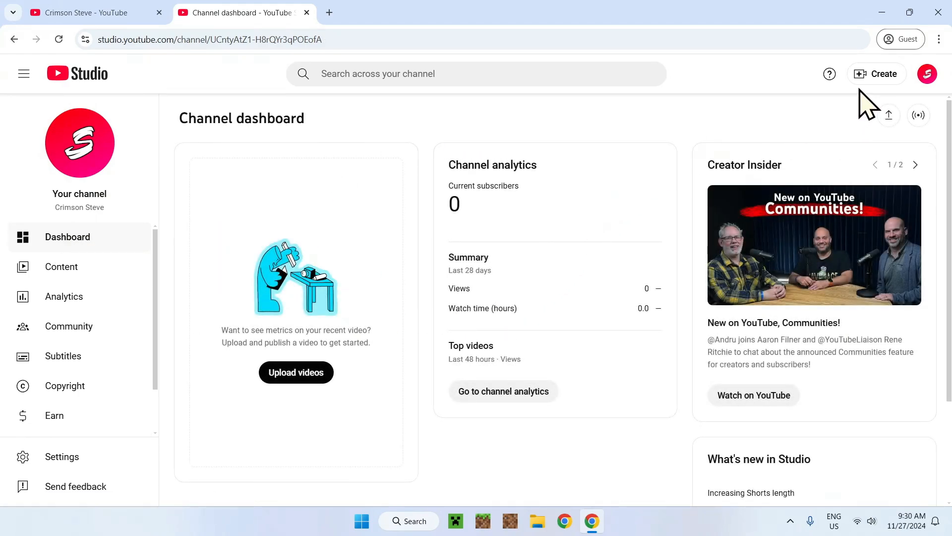
left_click(868, 77)
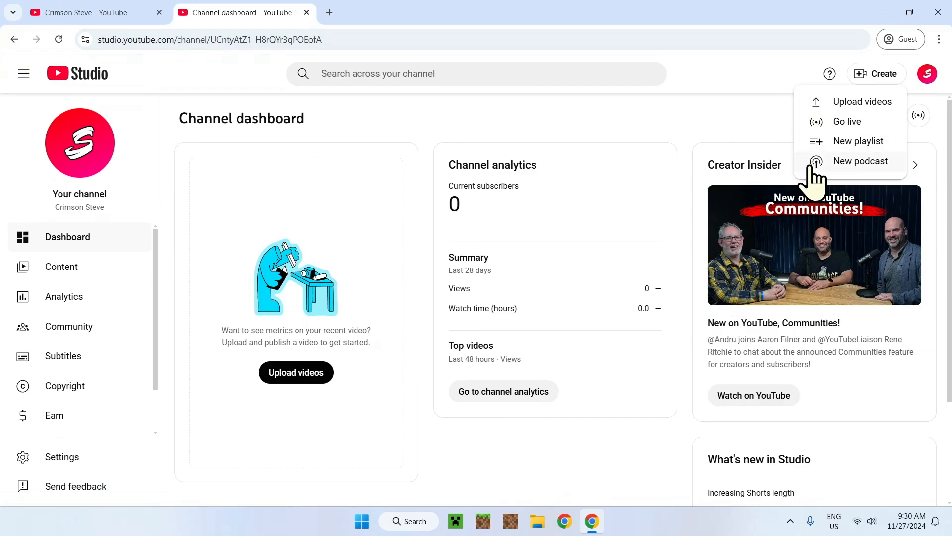
left_click(560, 118)
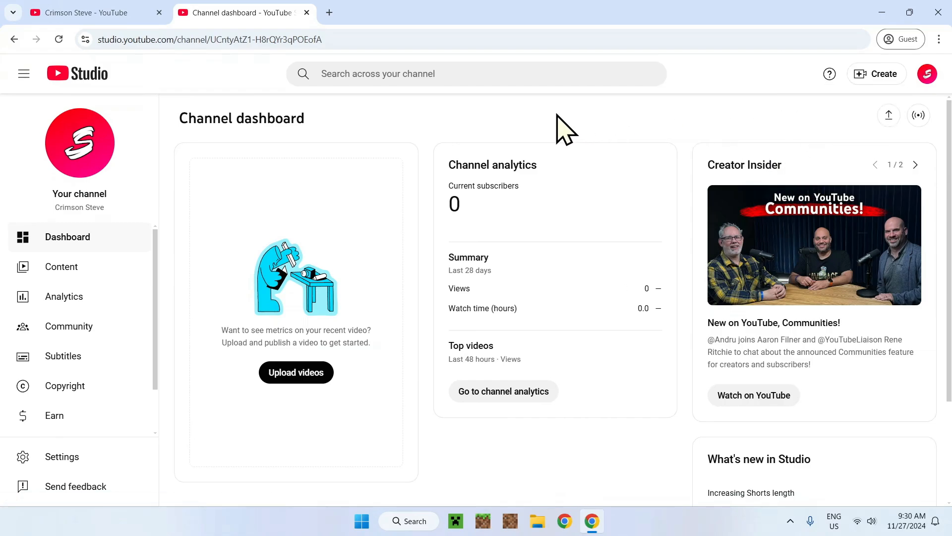
left_click(878, 74)
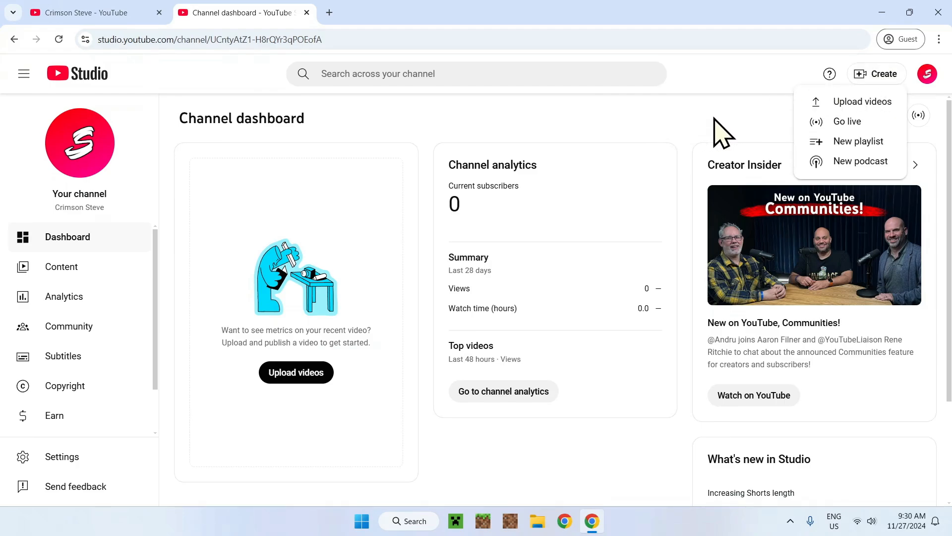
left_click(720, 131)
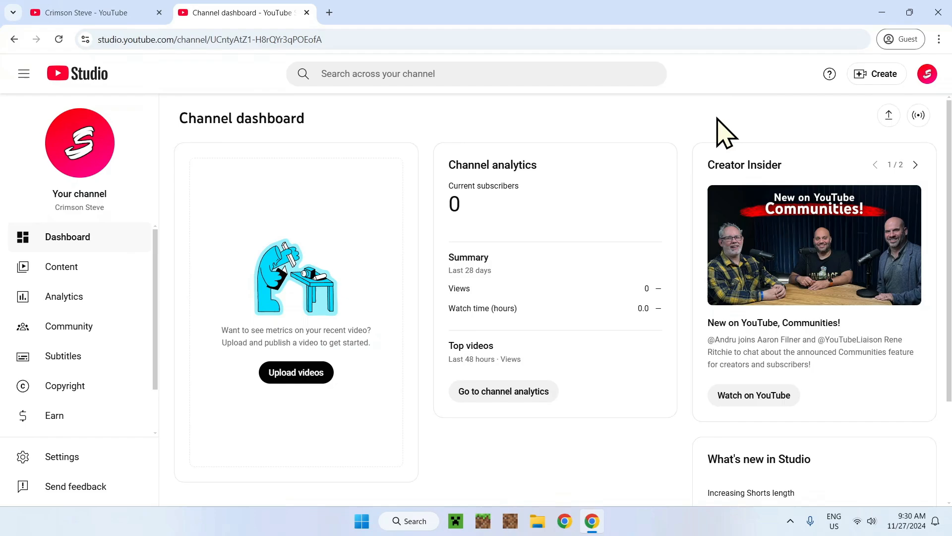
Step: Start a new video upload and choose Video.mp4 from the Downloads folder
left_click(874, 76)
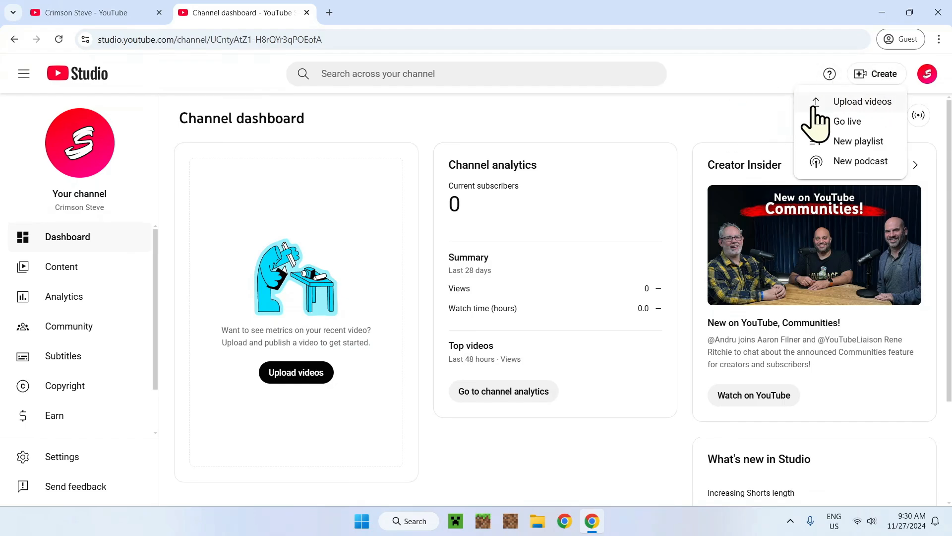
left_click(851, 102)
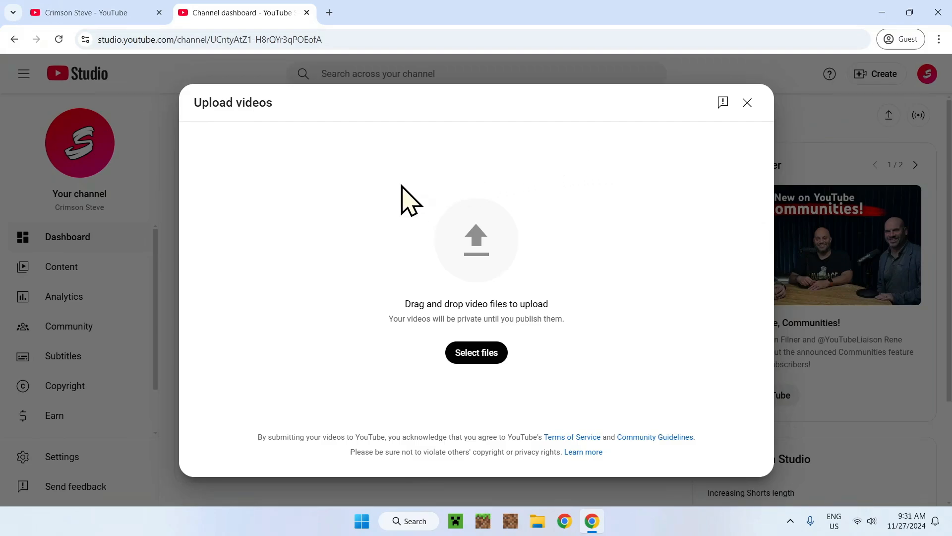
left_click_drag(405, 304, 570, 314)
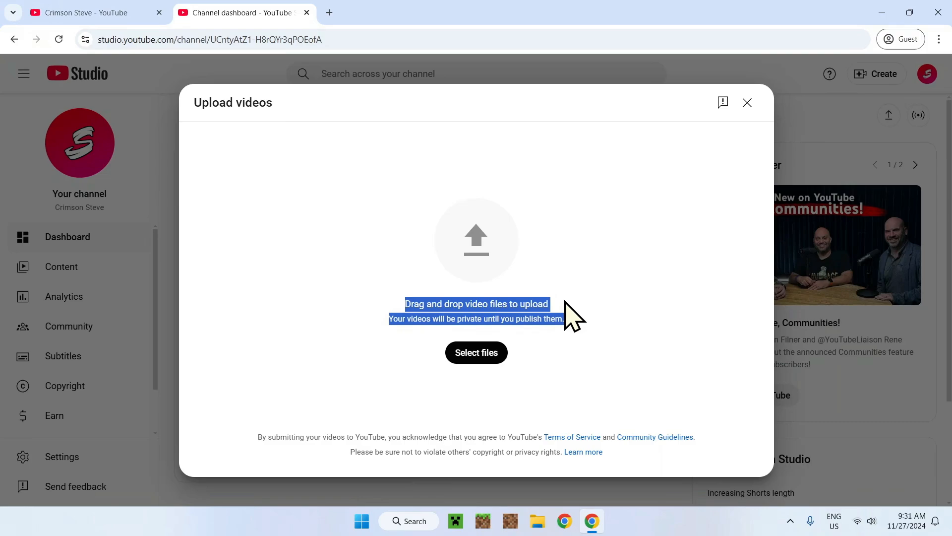
left_click(607, 283)
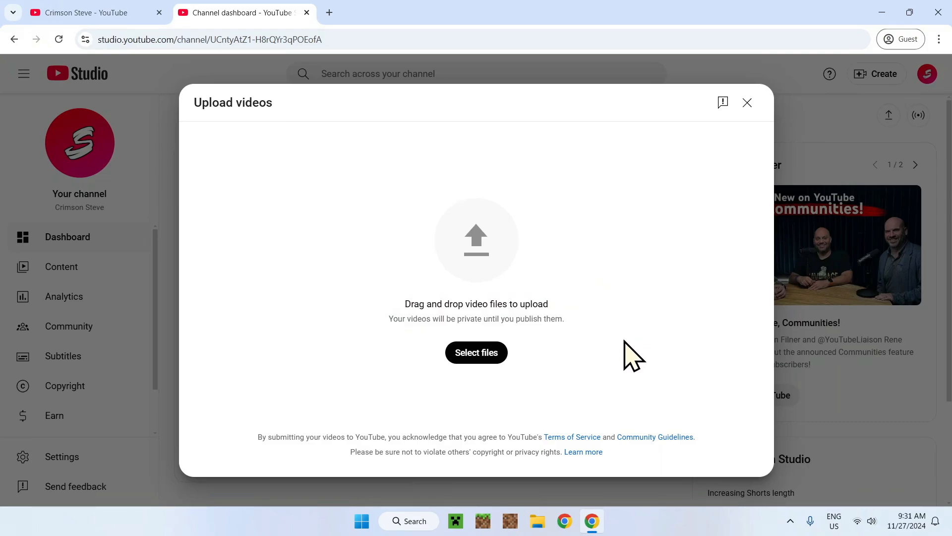
left_click(476, 355)
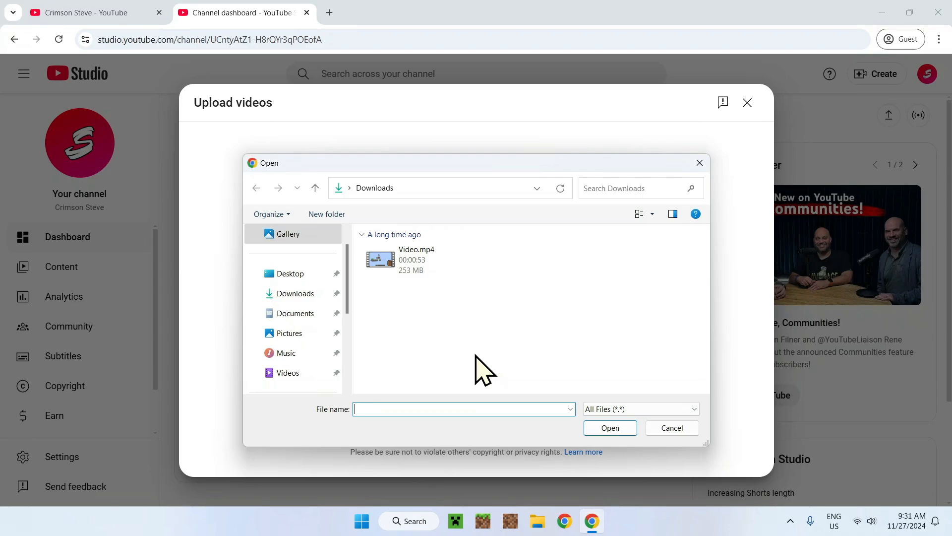
left_click(416, 270)
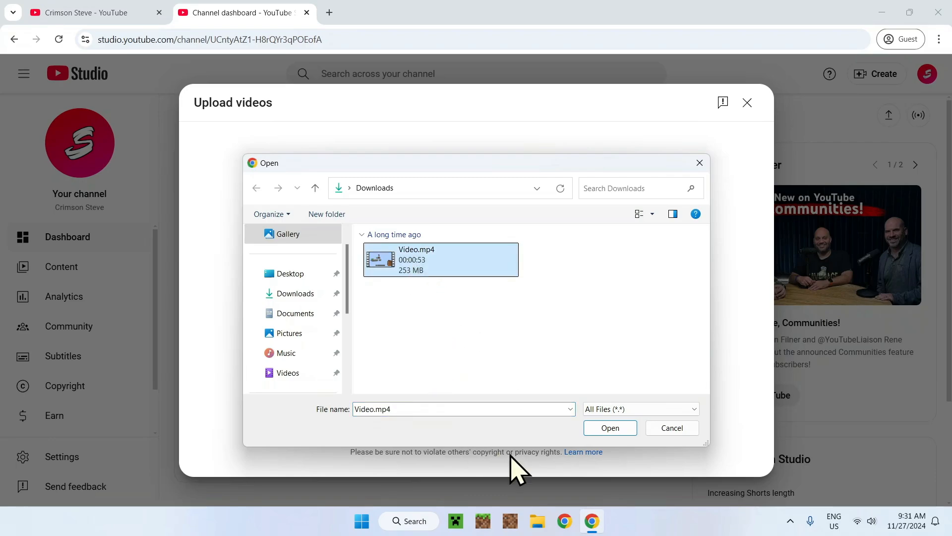
left_click(610, 428)
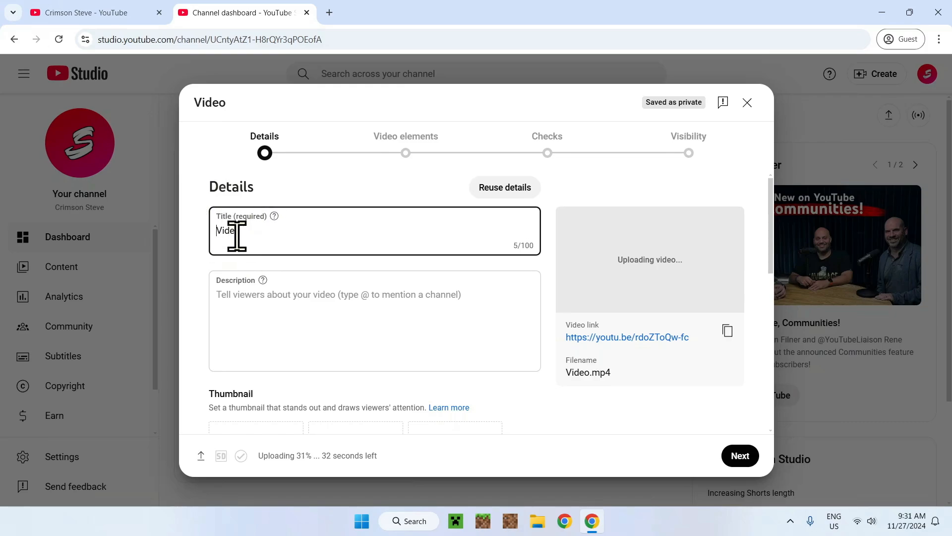
Step: Replace the video's title with "This is a YouTube title"
left_click_drag(213, 230, 276, 229)
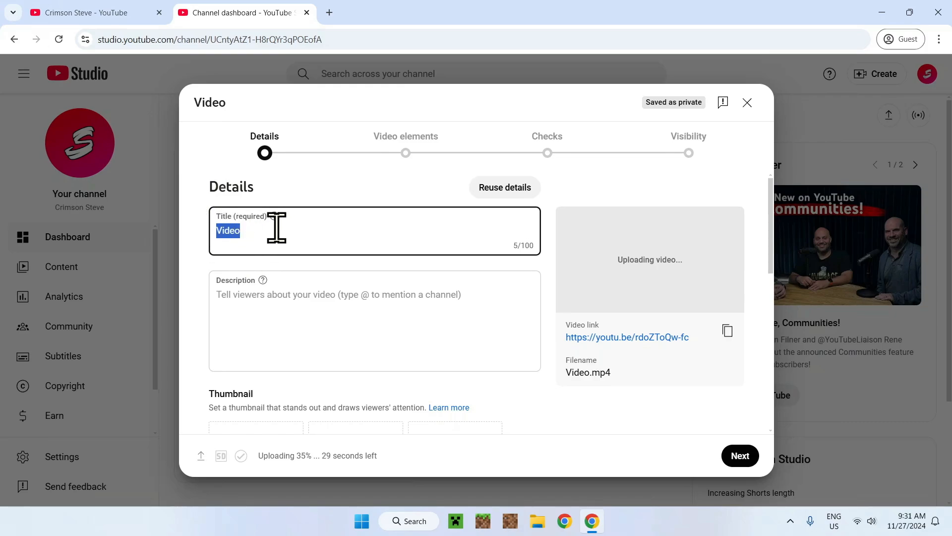
type("This is a YouTube title")
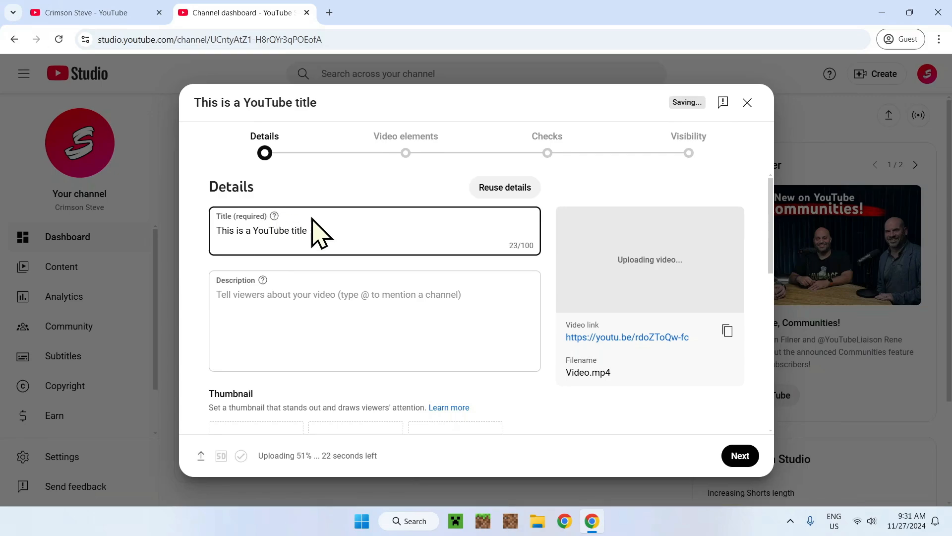
left_click(358, 201)
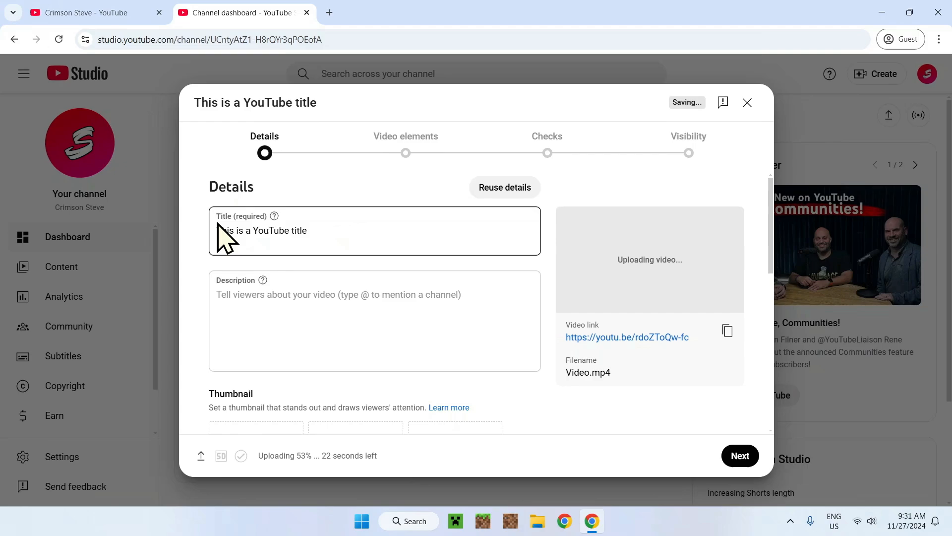
left_click(333, 231)
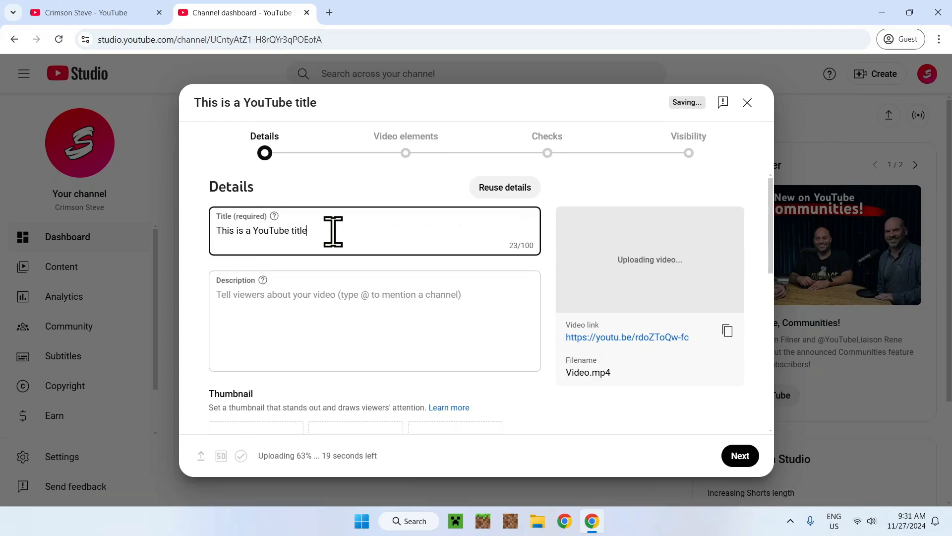
left_click(327, 196)
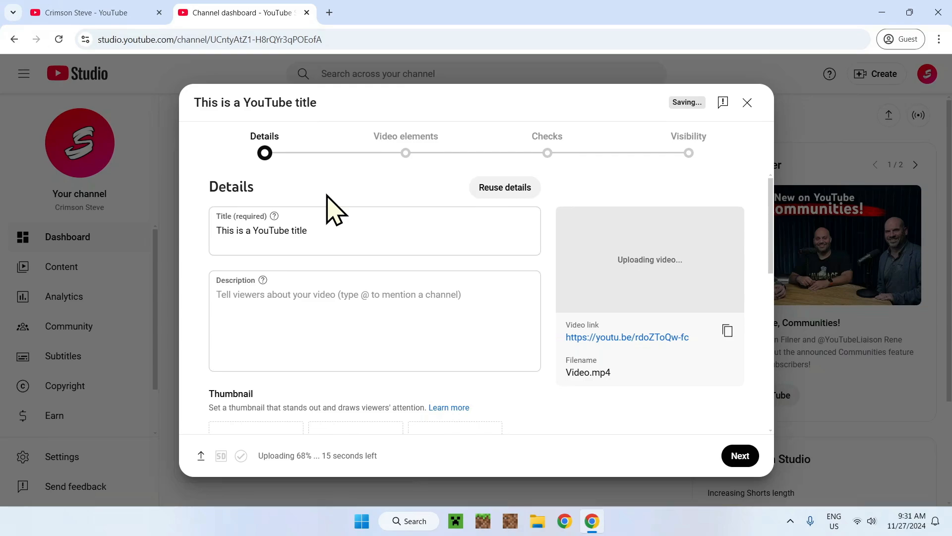
Step: Capitalize the words "Is" and "Title" in the video's title
left_click(236, 231)
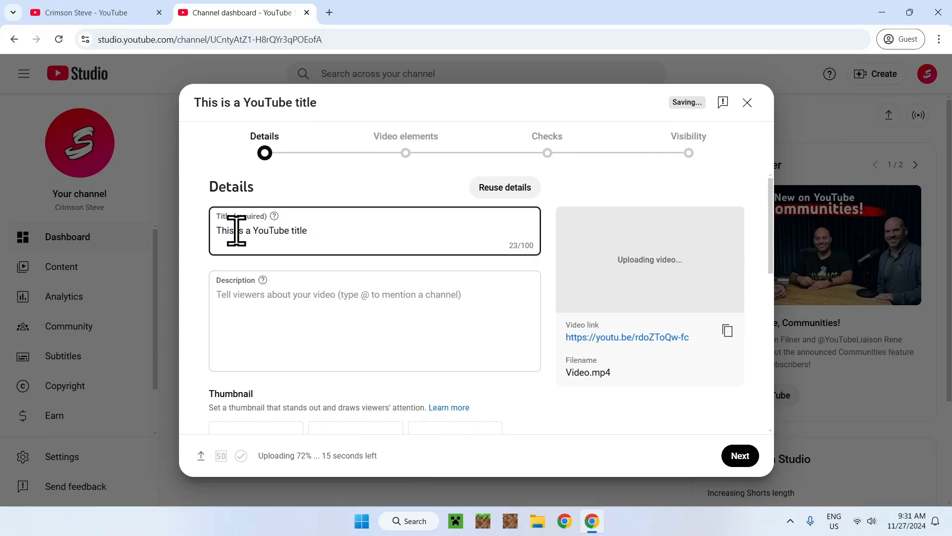
left_click_drag(236, 231, 269, 234)
type("I")
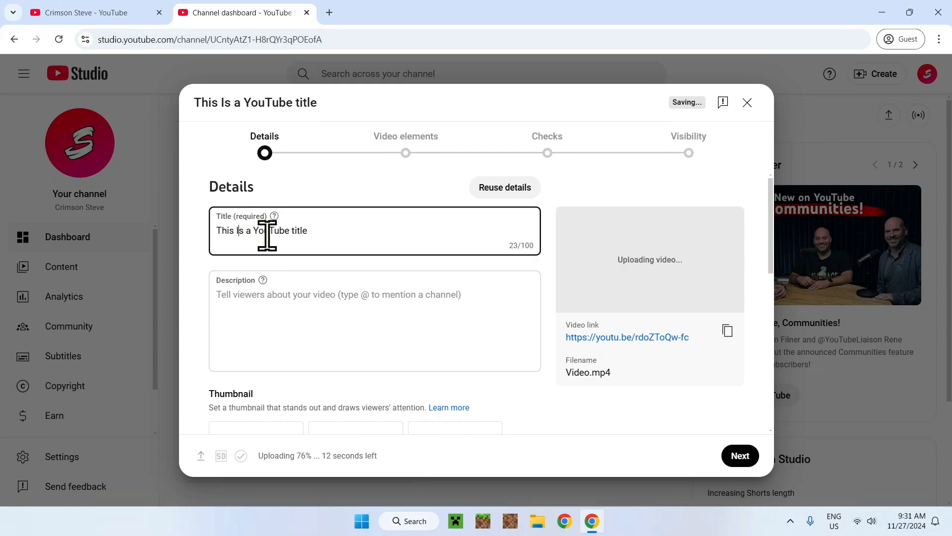
left_click_drag(293, 236, 296, 236)
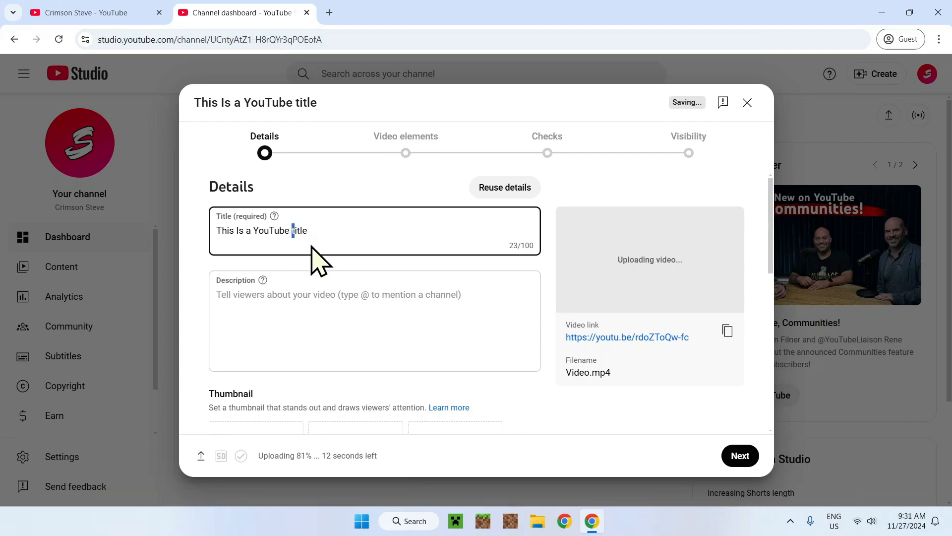
type("T")
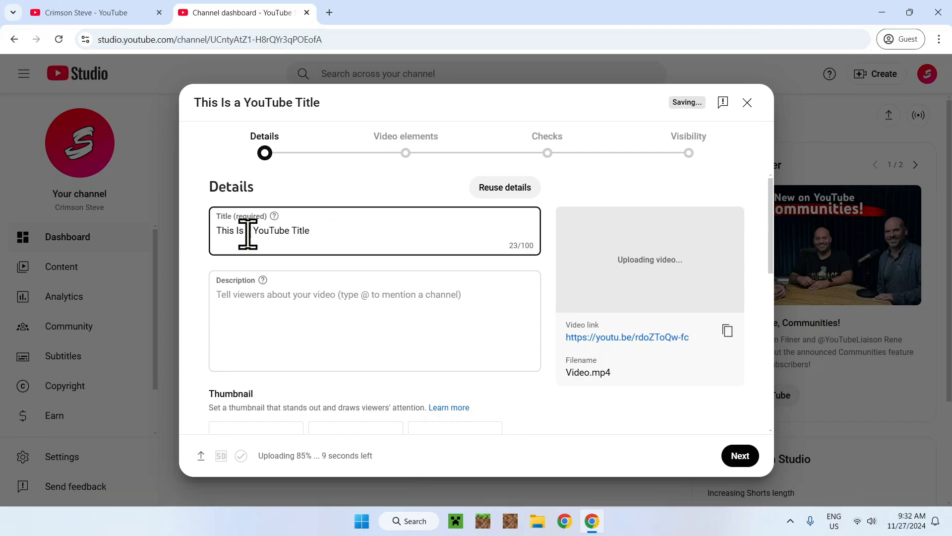
Step: Try a capital "A" for the article in the video's title and change it back to lowercase
key("BackSpace")
type("A")
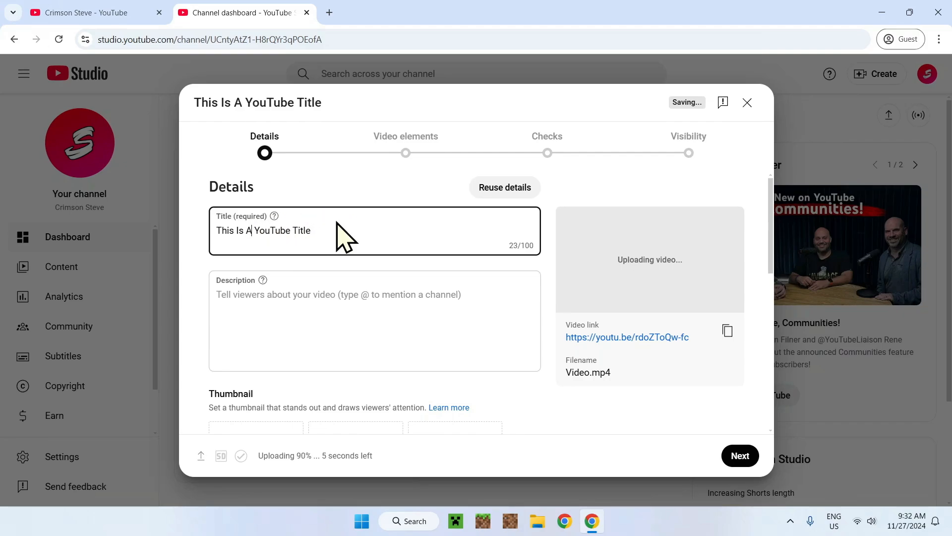
left_click(331, 194)
double_click(249, 232)
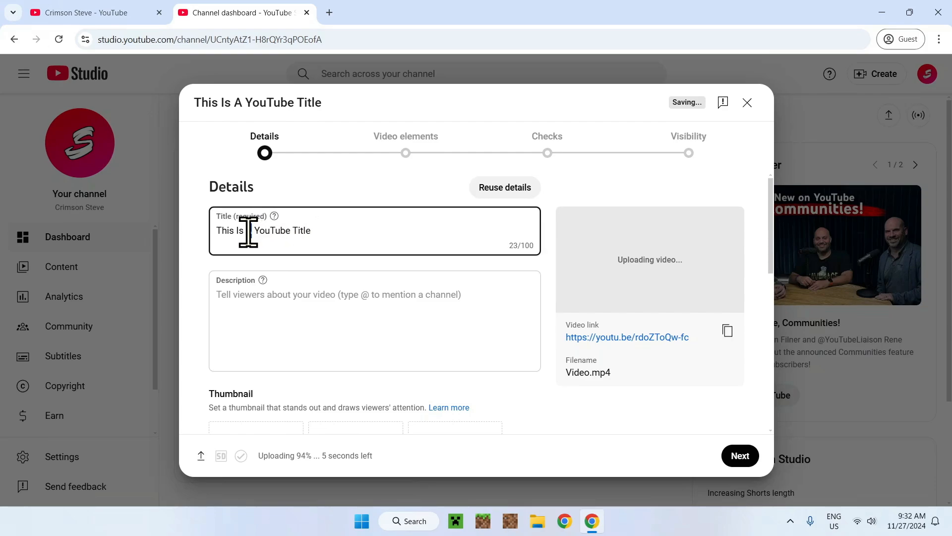
type("a")
left_click(339, 198)
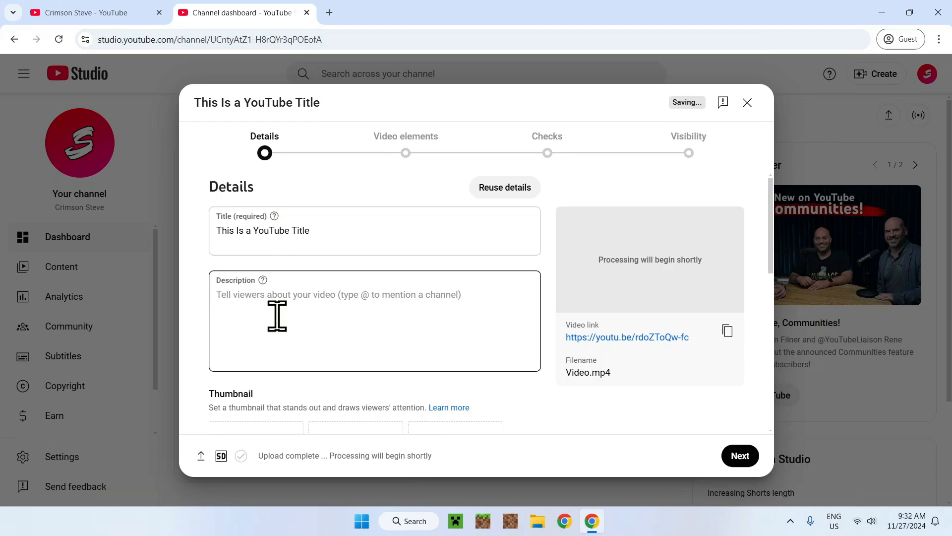
Step: Copy the title into the video's description and edit it to read "This Is a YouTube Description."
triple_click(261, 230)
key("ctrl+c")
left_click(272, 298)
key("ctrl+v")
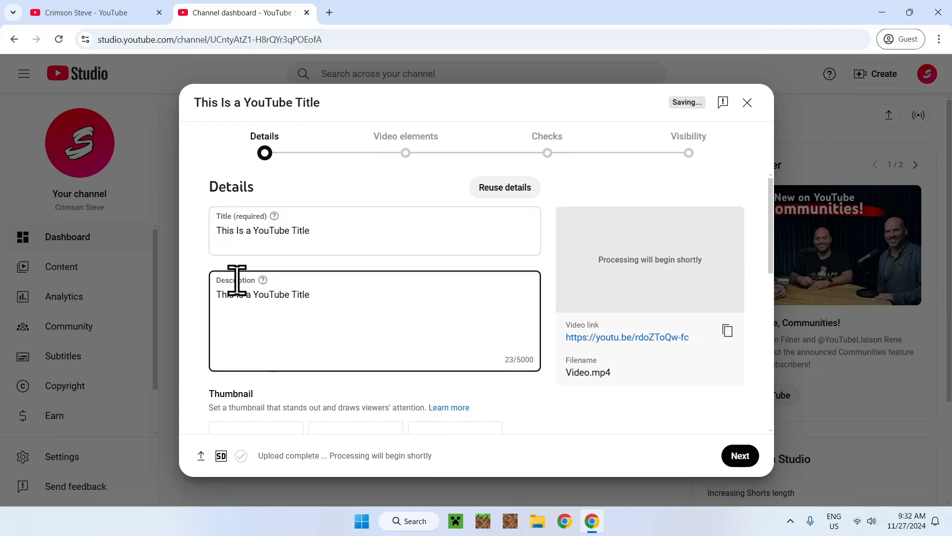
double_click(299, 295)
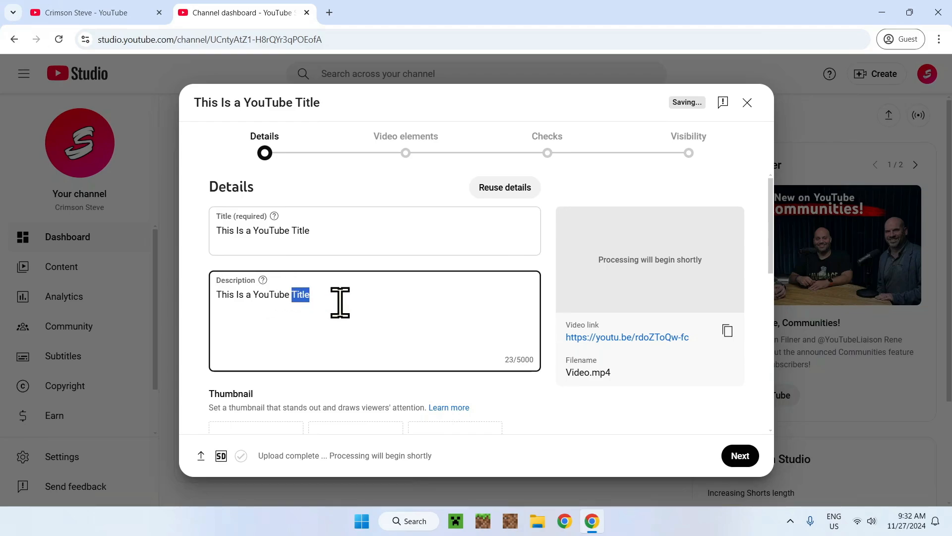
type("Description")
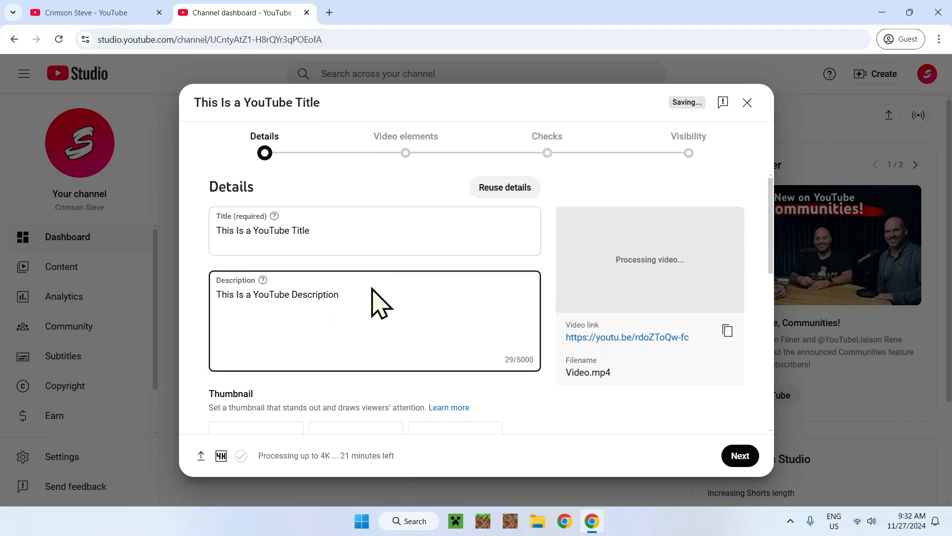
type(".")
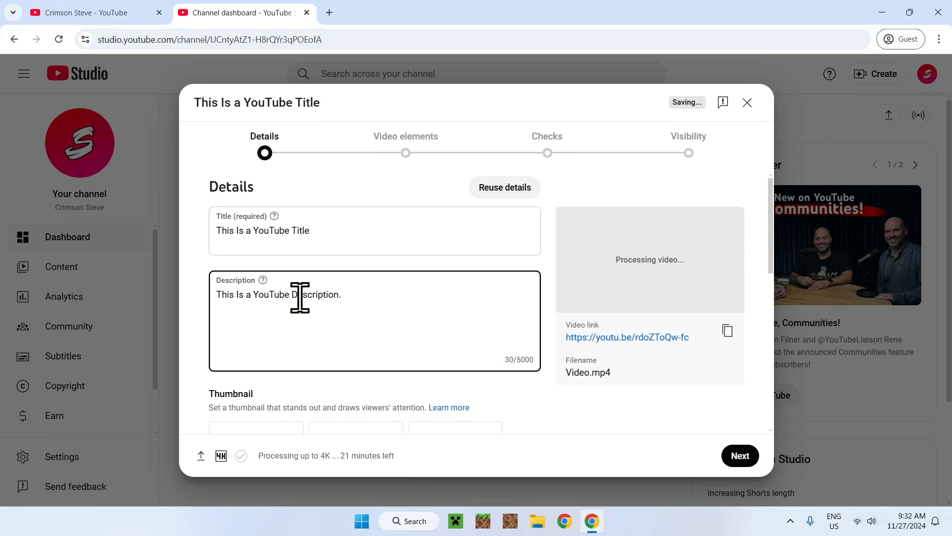
Step: Change the words "Description" and "Is" to lowercase in the description so it reads "This is a YouTube description."
left_click_drag(292, 297, 307, 296)
type("d")
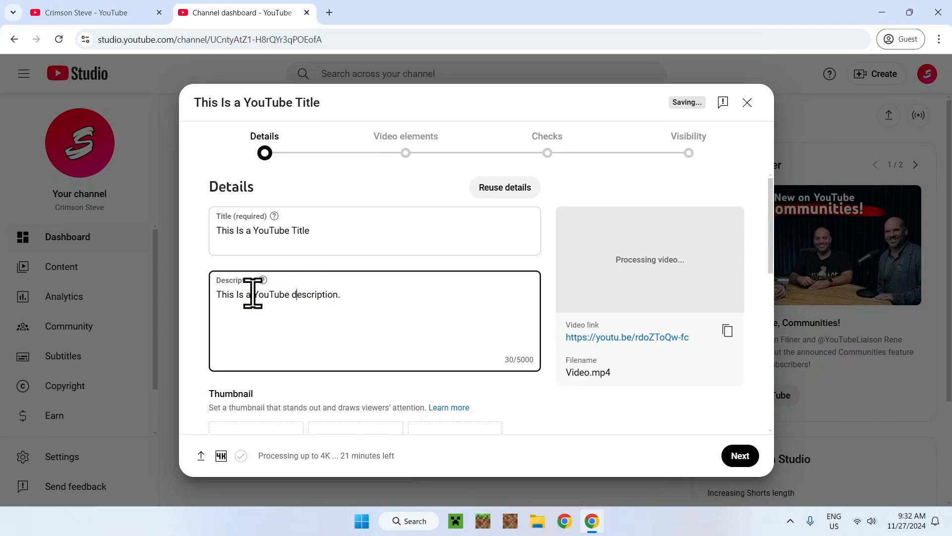
left_click_drag(237, 294, 241, 295)
type("i")
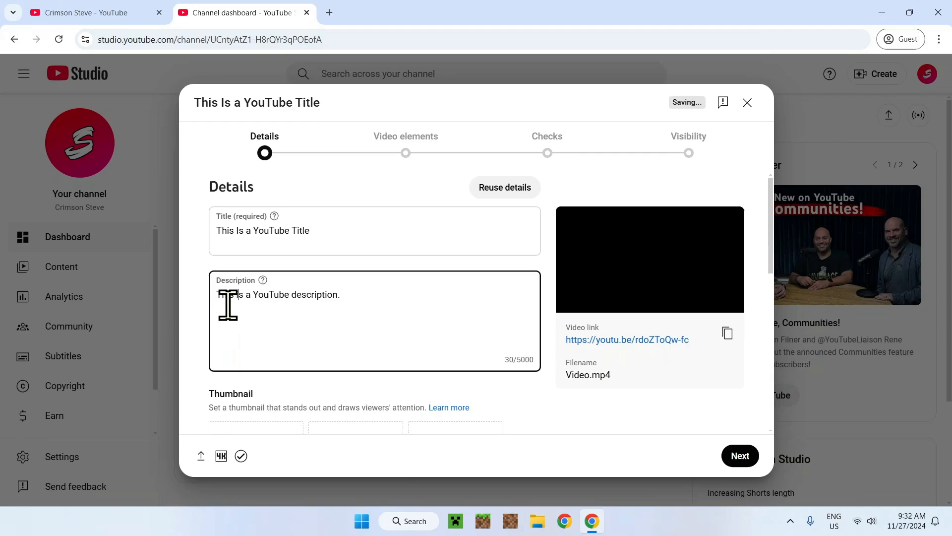
Step: Copy the video's title and paste it above the description sentence, separated by a blank line
triple_click(238, 229)
key("ctrl+c")
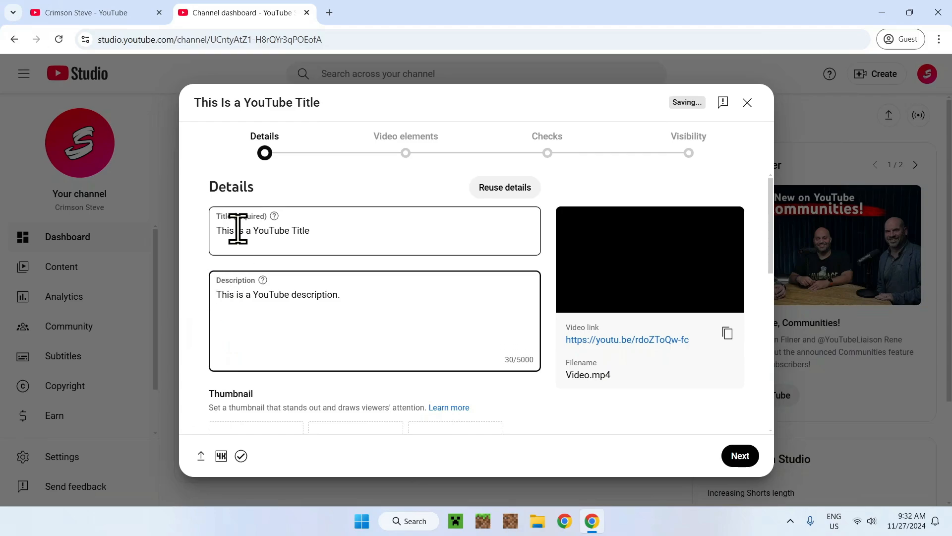
left_click(219, 294)
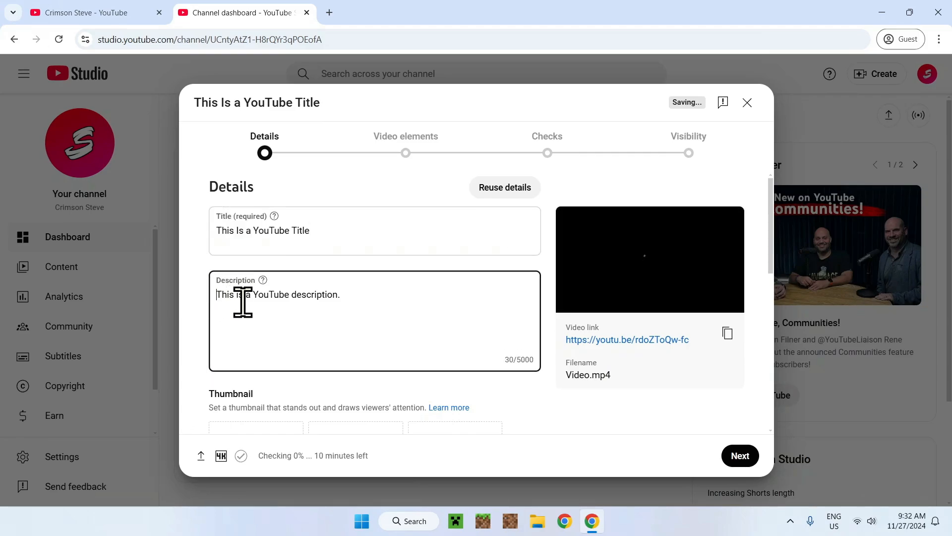
key("Return")
key("Return")
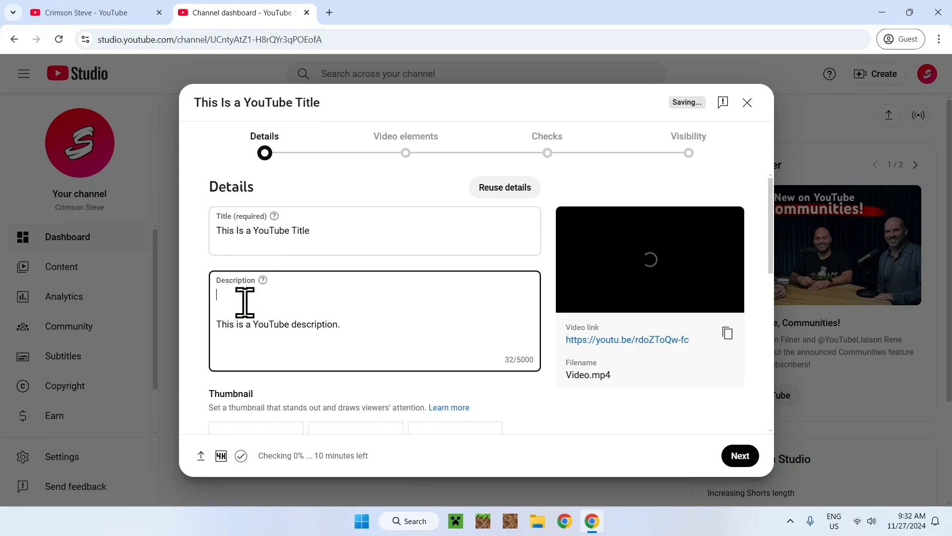
key("ctrl+v")
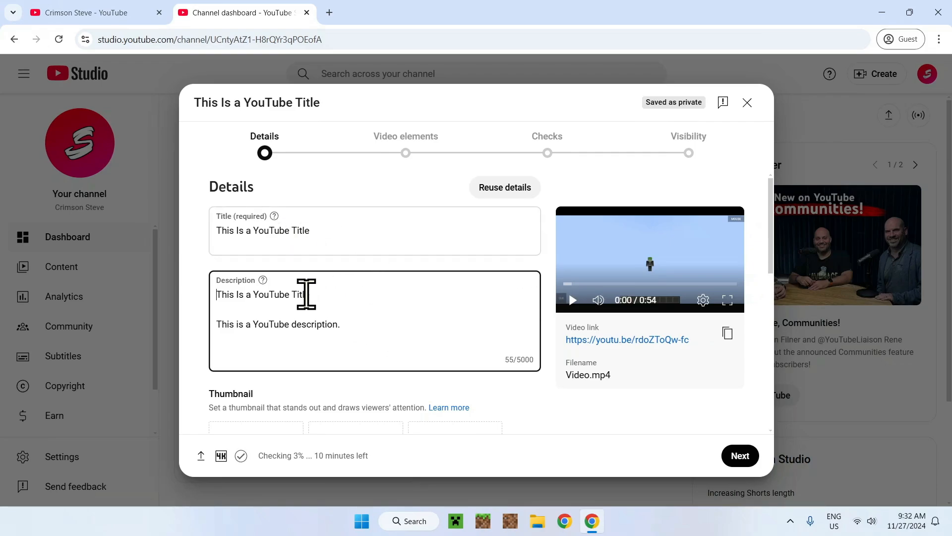
Step: Open the file picker for uploading a custom thumbnail and cancel it without choosing a file
scroll(199, 273, "down", 2)
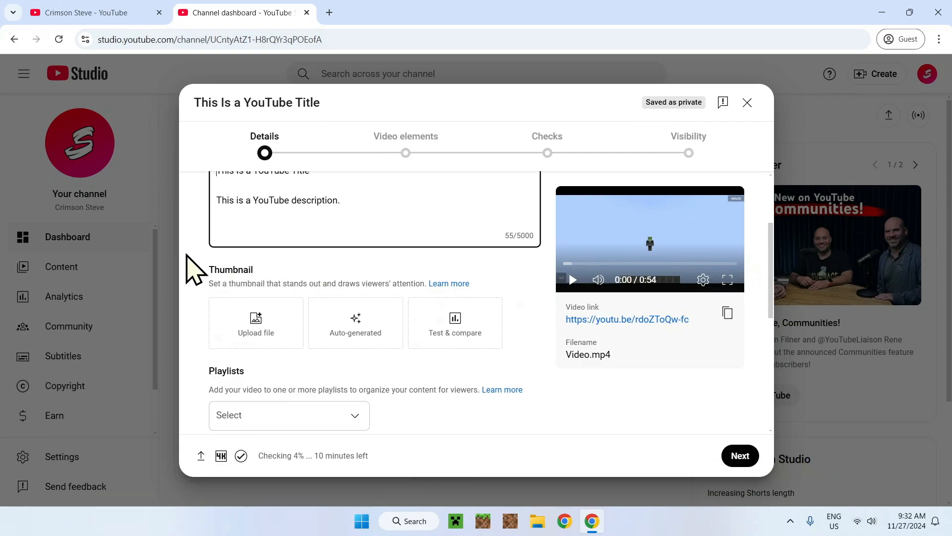
left_click(260, 341)
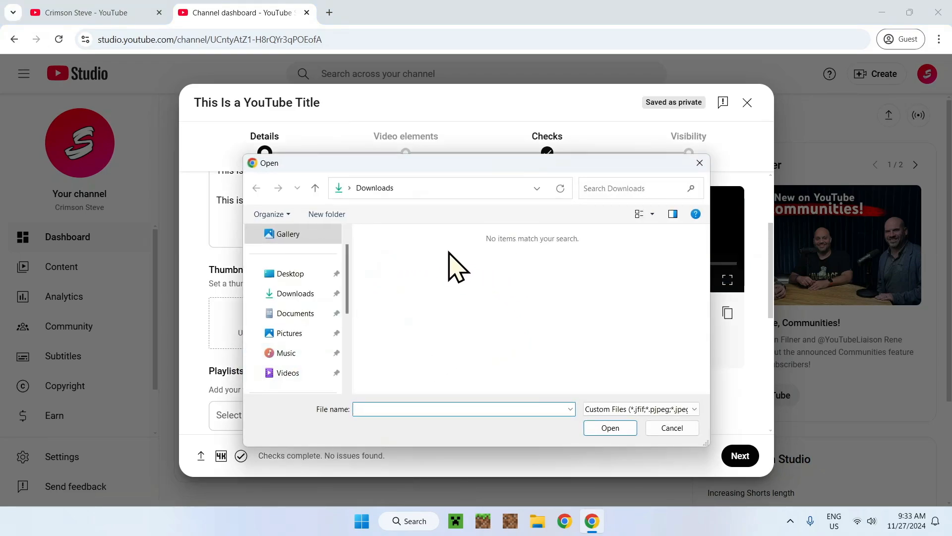
left_click(675, 431)
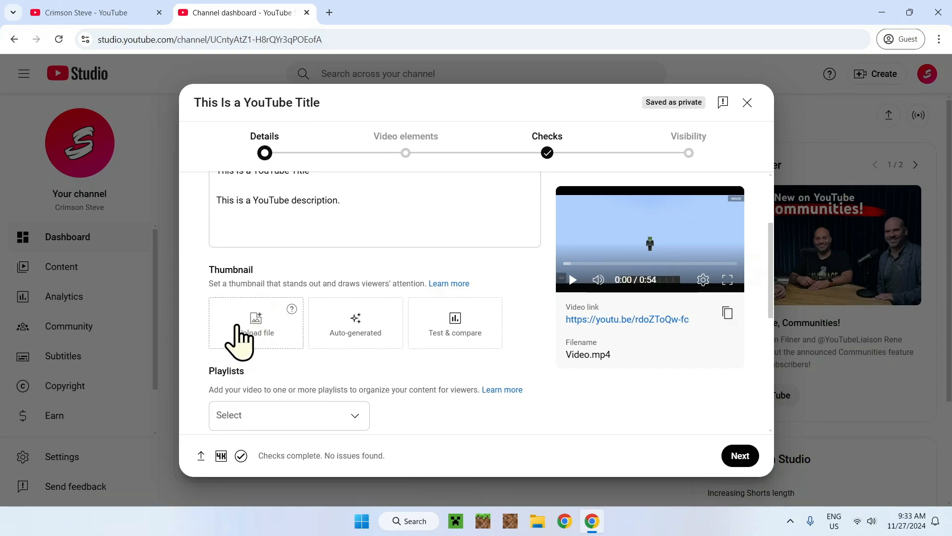
Step: Try selecting each of the three auto-generated thumbnails and cancel the selection
left_click(355, 337)
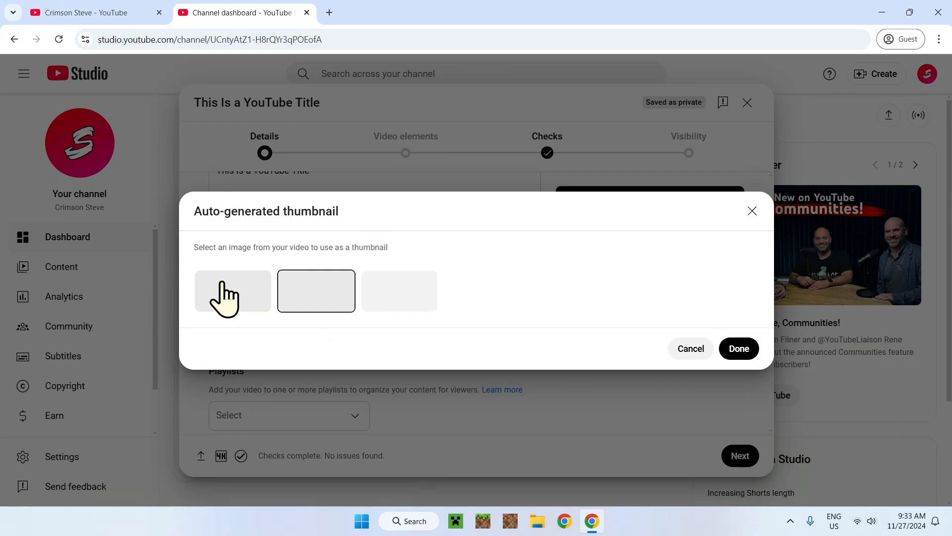
left_click(367, 294)
left_click(285, 294)
left_click(258, 294)
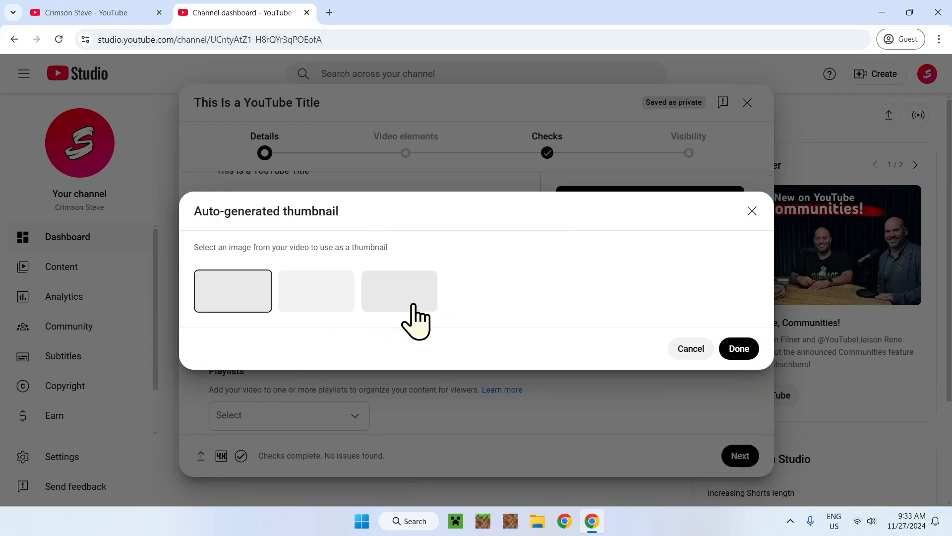
left_click(330, 293)
left_click(402, 296)
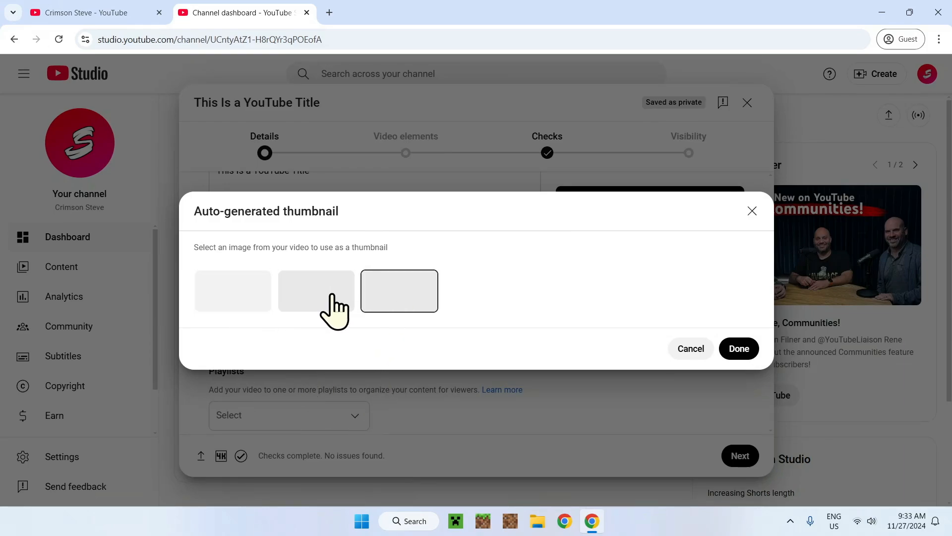
left_click(241, 294)
left_click(317, 295)
left_click(409, 296)
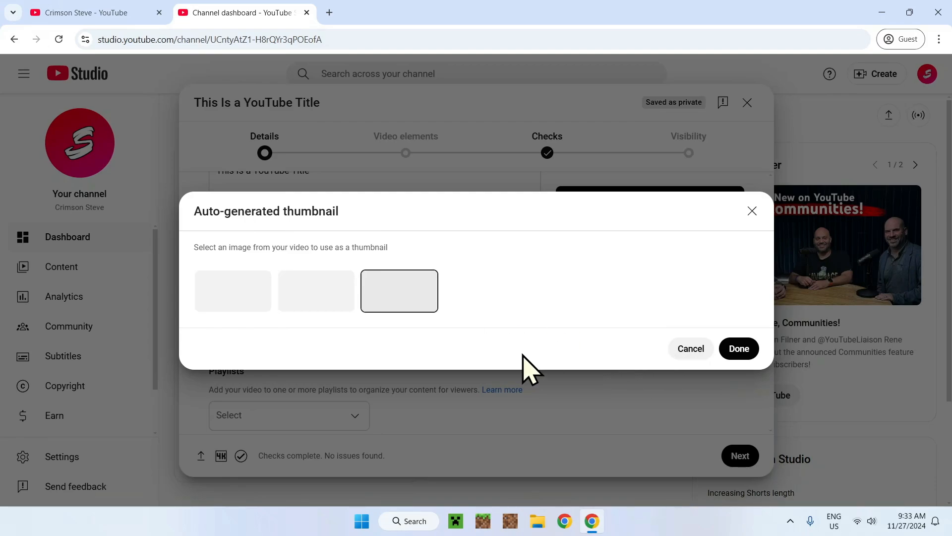
left_click(298, 303)
left_click(248, 302)
left_click(413, 299)
left_click(682, 350)
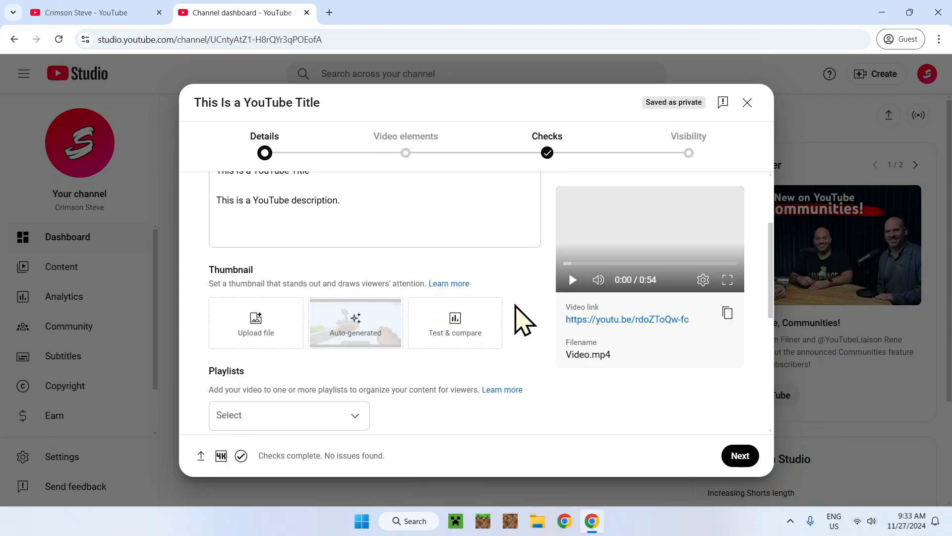
Step: Set the third auto-generated image as the video's thumbnail
left_click(377, 325)
left_click(401, 295)
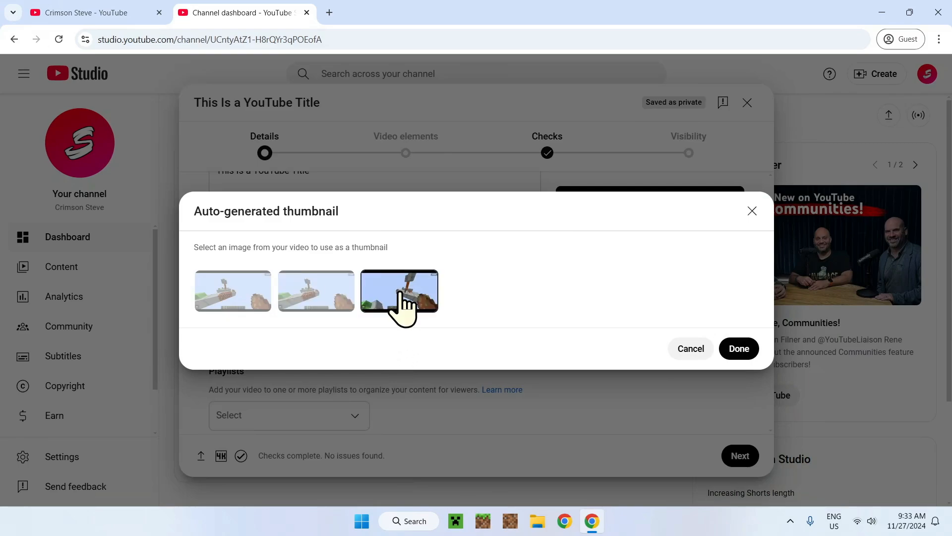
left_click(263, 301)
left_click(364, 300)
left_click(739, 349)
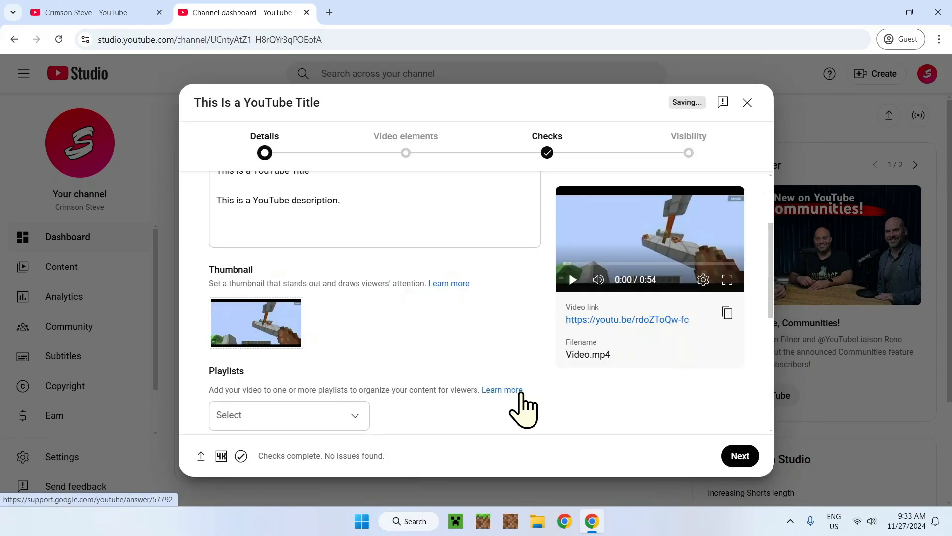
Step: Add the video to the "Stardust Steve" podcast playlist
scroll(432, 322, "down", 3)
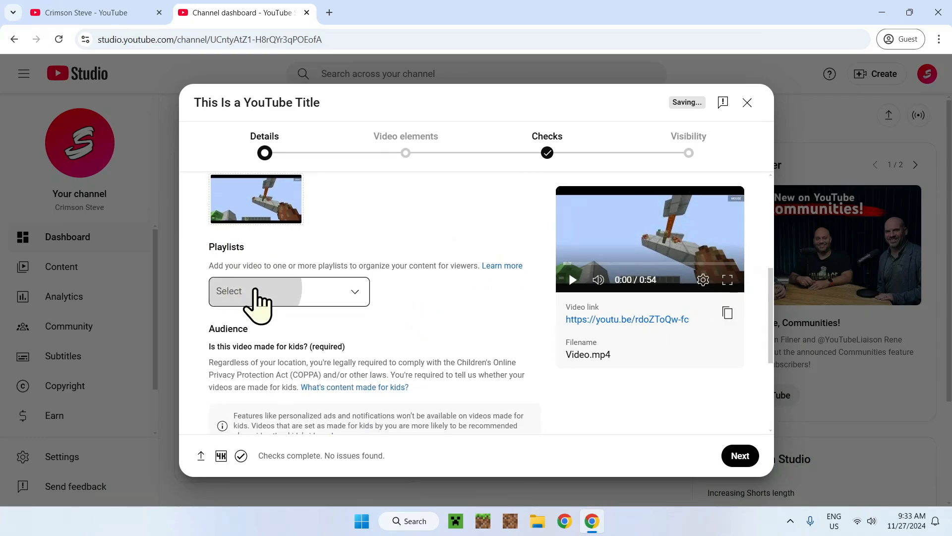
left_click(253, 296)
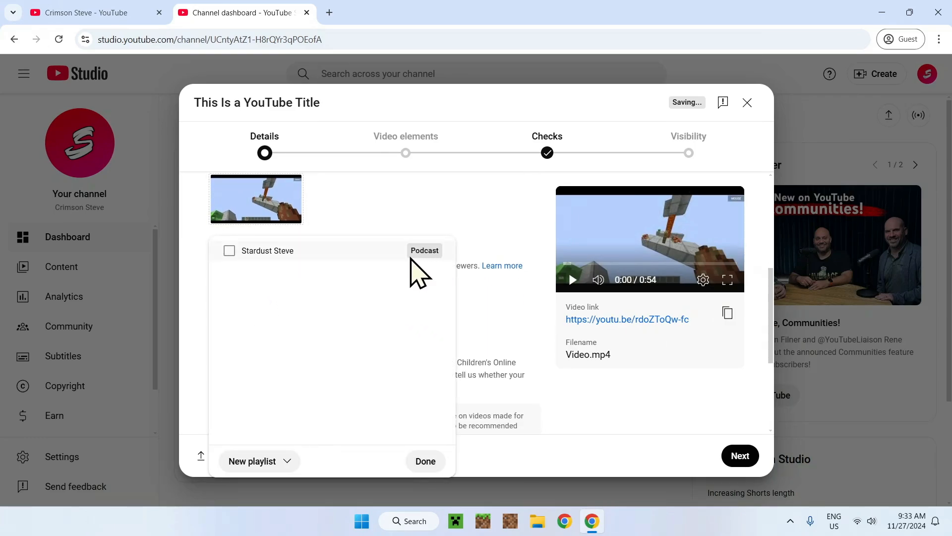
left_click(269, 251)
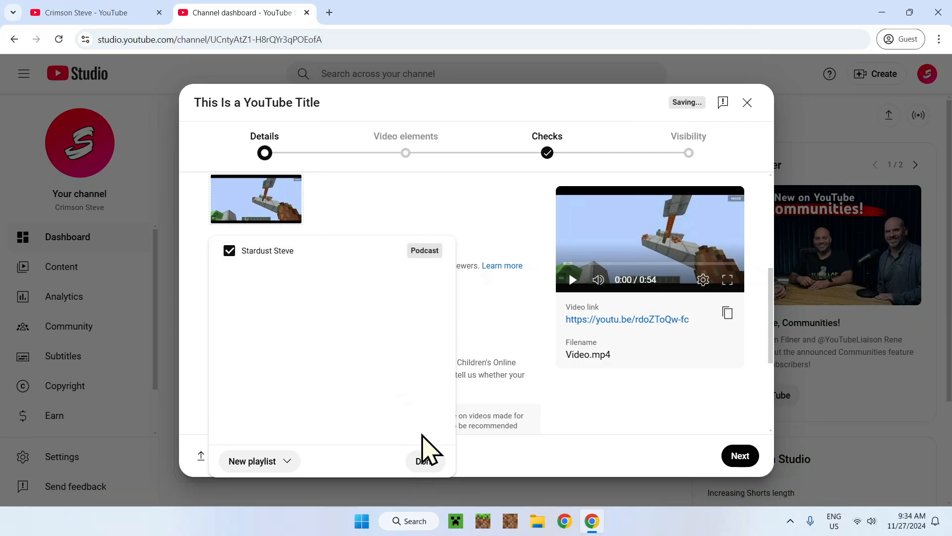
left_click(424, 461)
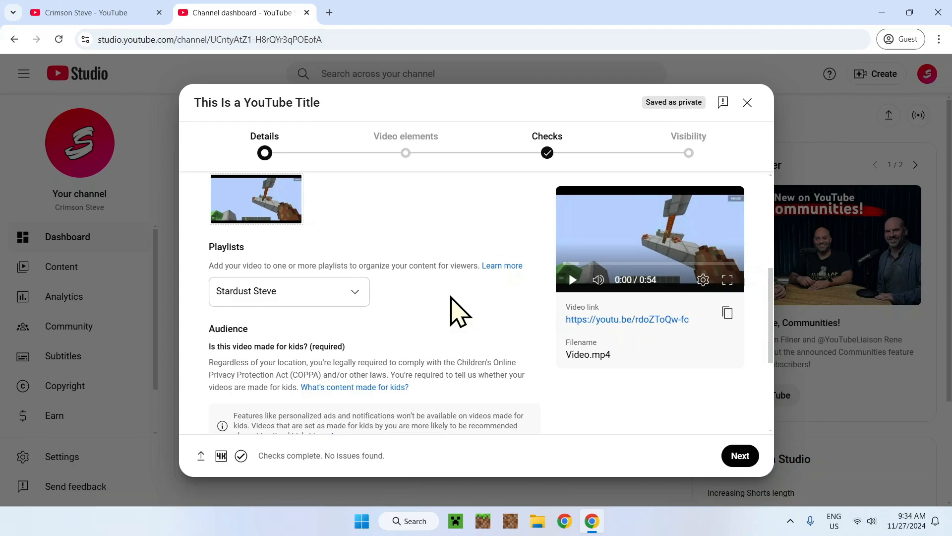
Step: Check the playlist selection and the options for creating a new playlist or podcast, leaving the selection as is
left_click(323, 294)
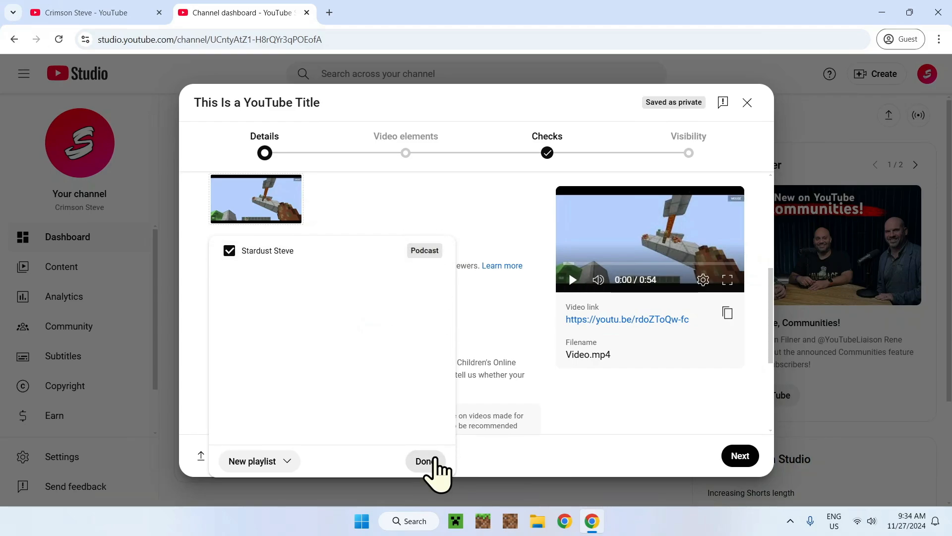
left_click(425, 461)
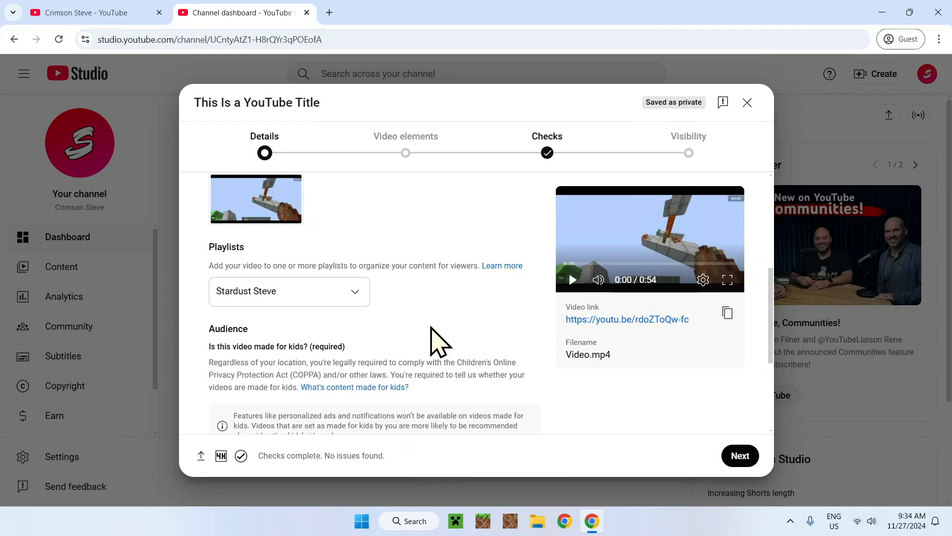
left_click(253, 298)
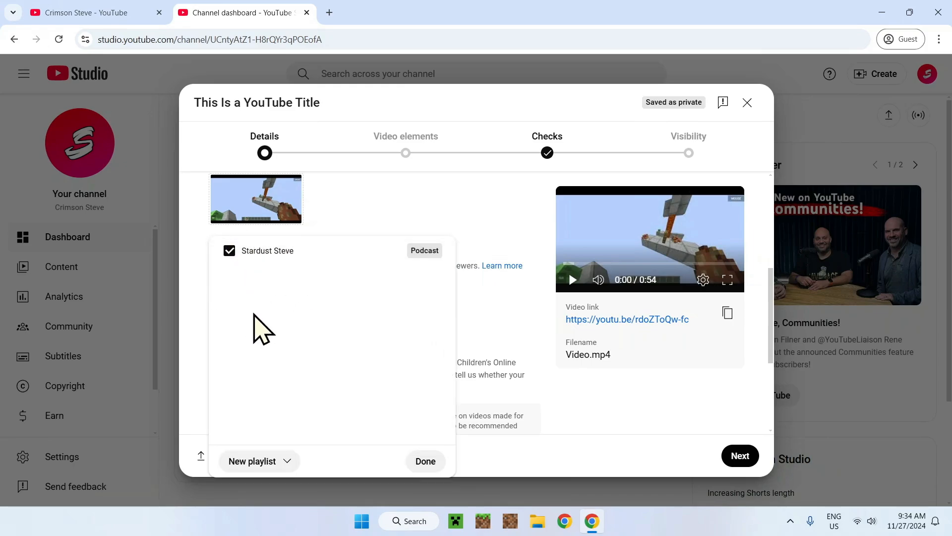
left_click(286, 461)
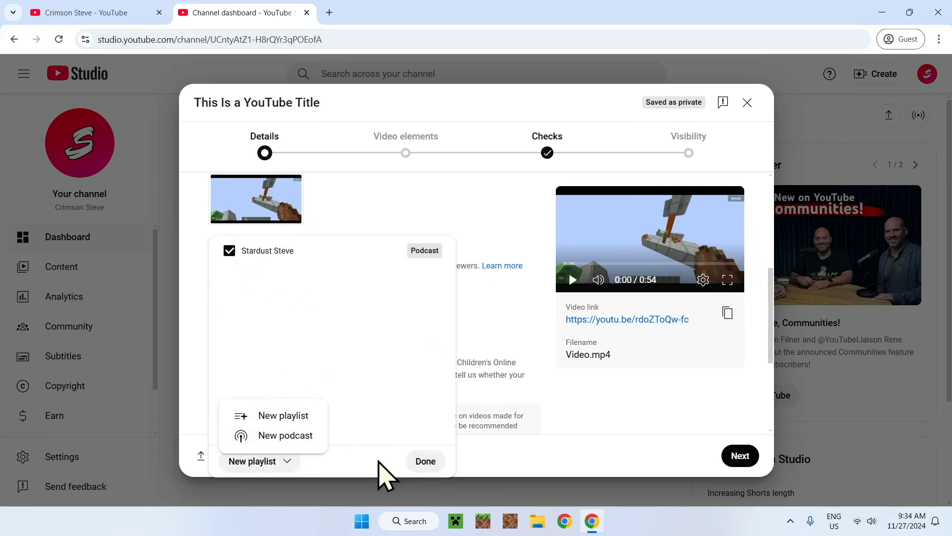
left_click(419, 461)
Step: Mark the video as not made for kids and expand the additional detail settings
scroll(431, 362, "down", 4)
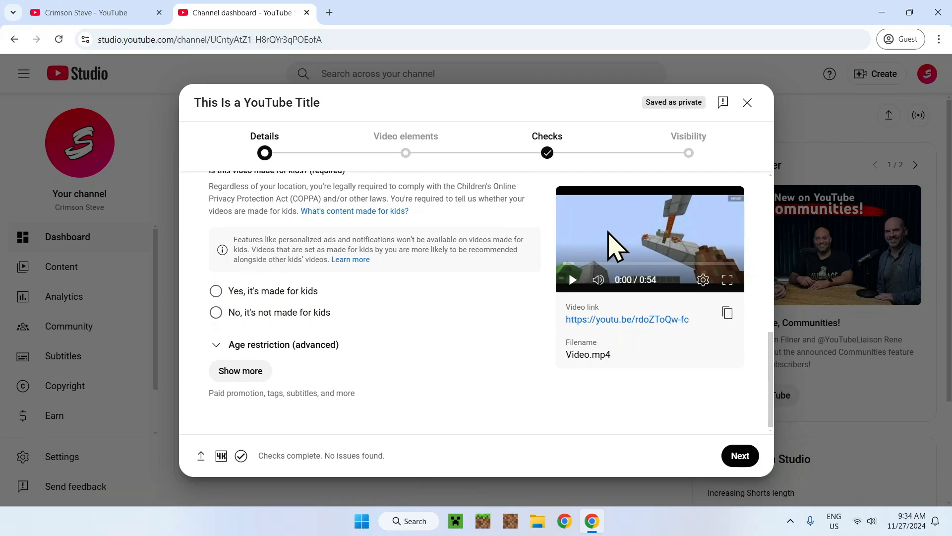
left_click(217, 312)
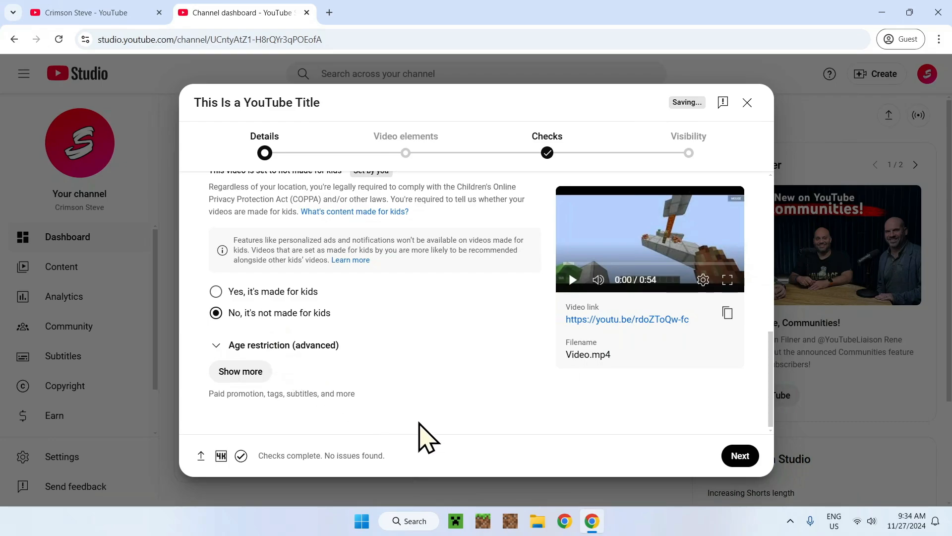
scroll(238, 379, "up", 1)
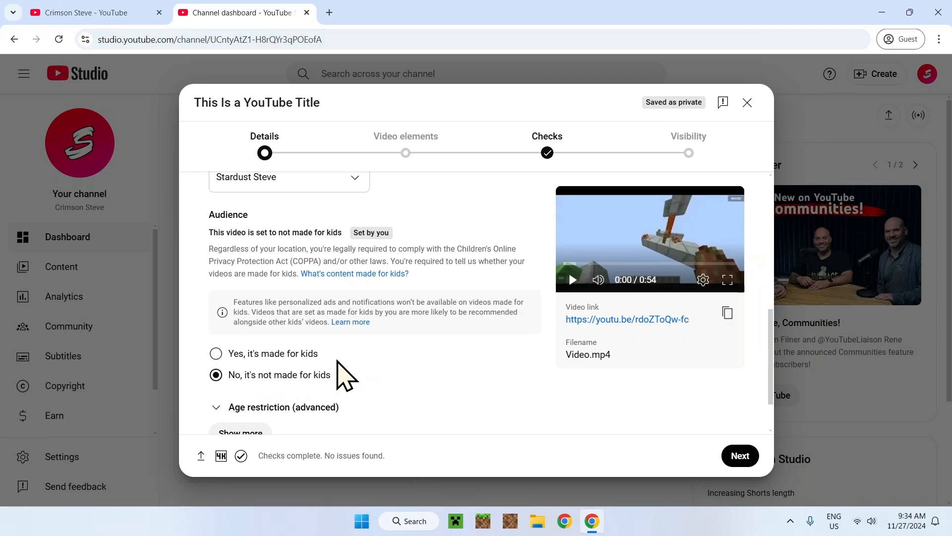
scroll(325, 376, "down", 1)
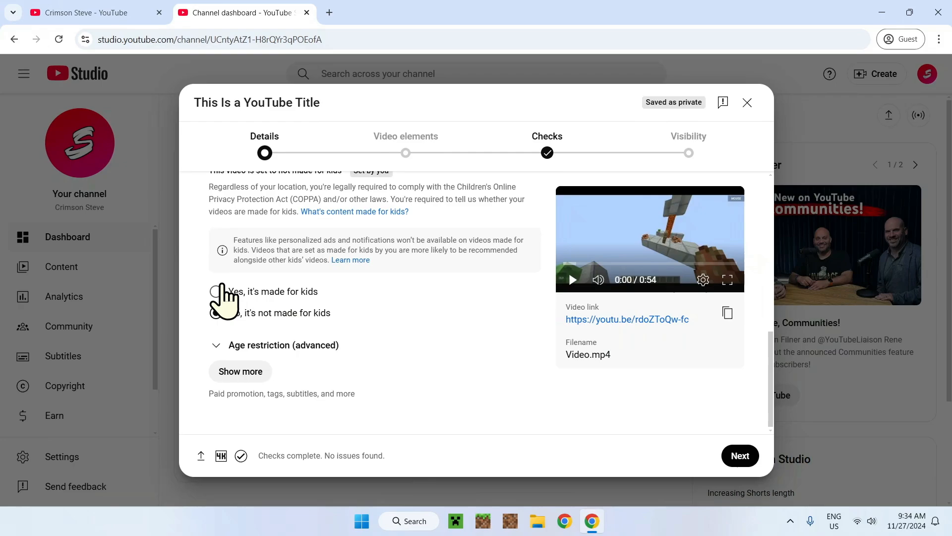
left_click(240, 373)
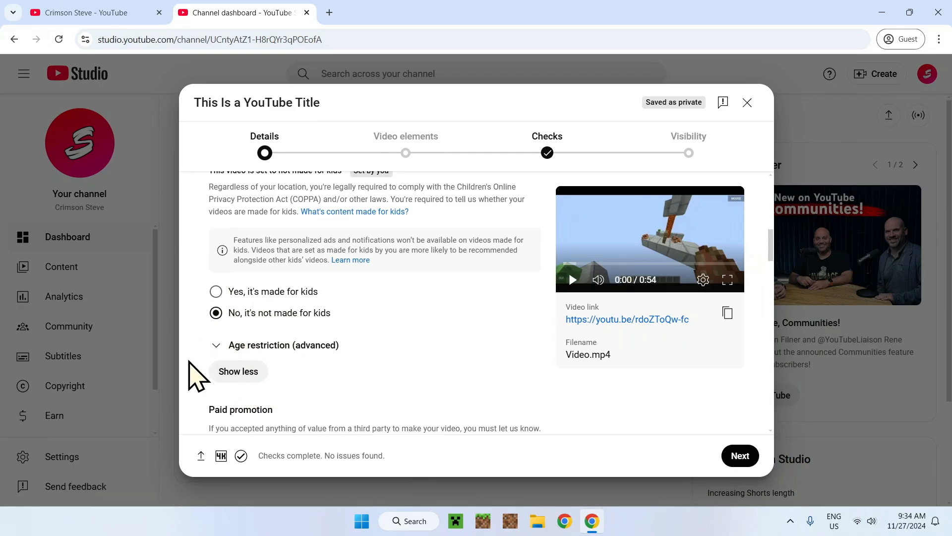
Step: Try declaring that the video contains paid promotion and clear the declaration again
scroll(247, 370, "down", 4)
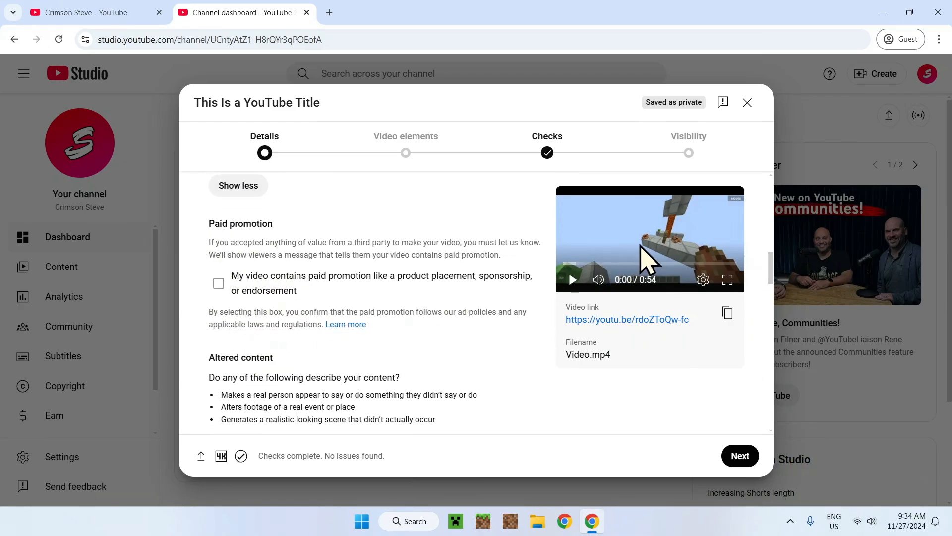
left_click(220, 284)
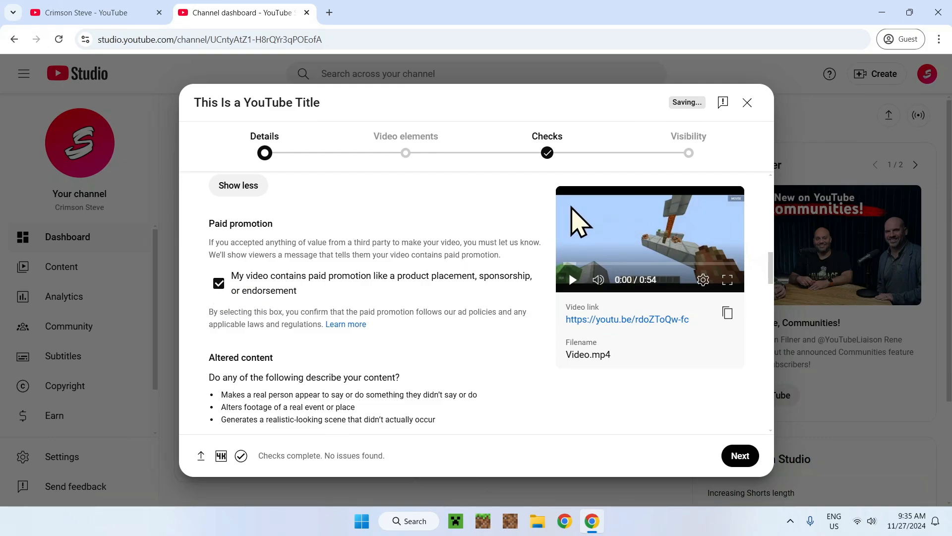
left_click_drag(269, 276, 284, 291)
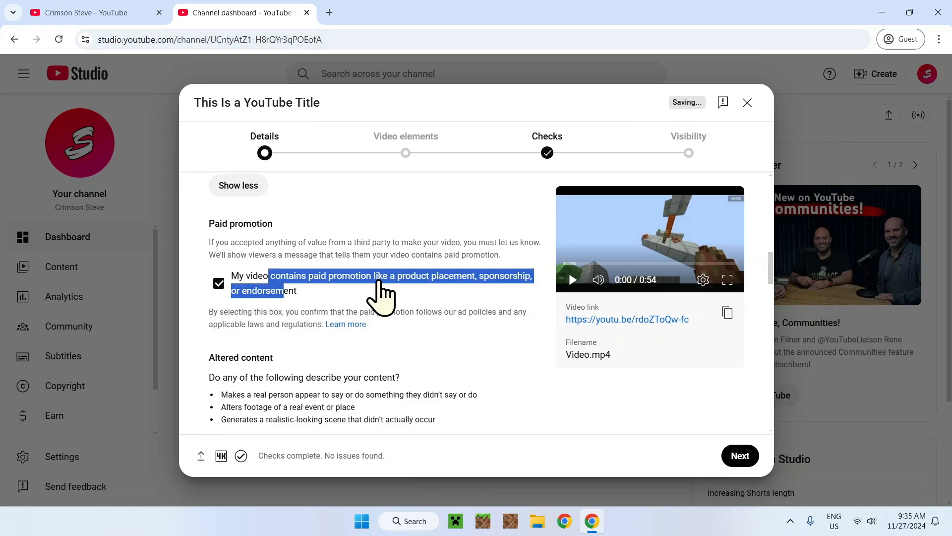
left_click(404, 312)
left_click(219, 284)
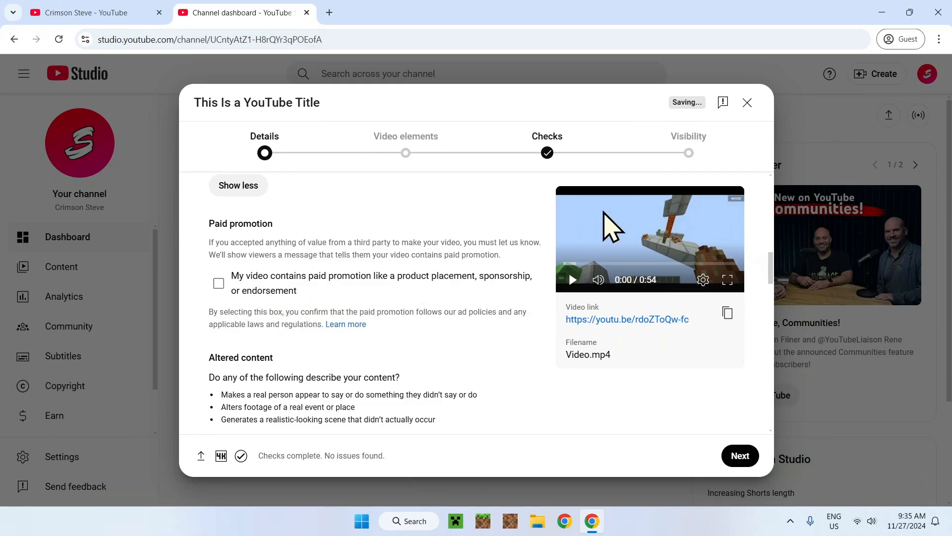
Step: Answer No to the altered content question for the video
scroll(464, 340, "down", 4)
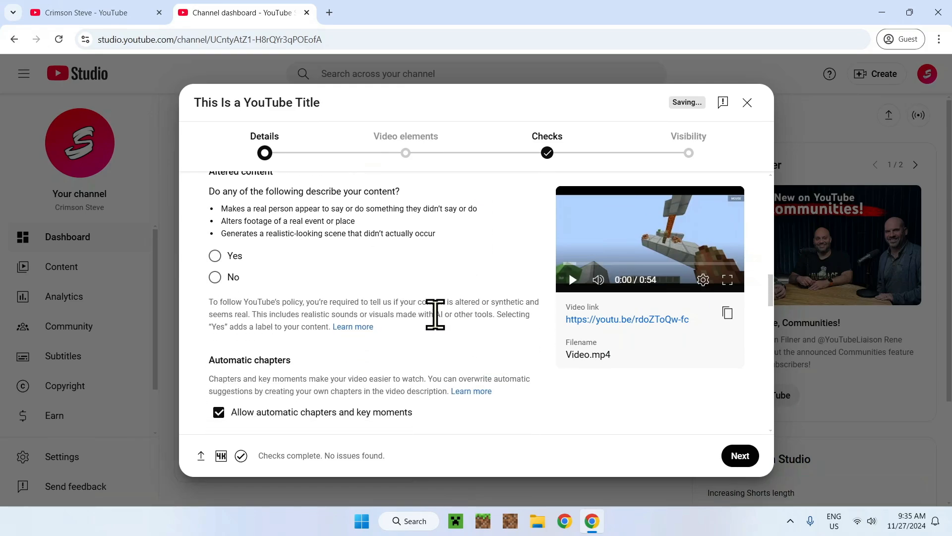
scroll(270, 261, "up", 1)
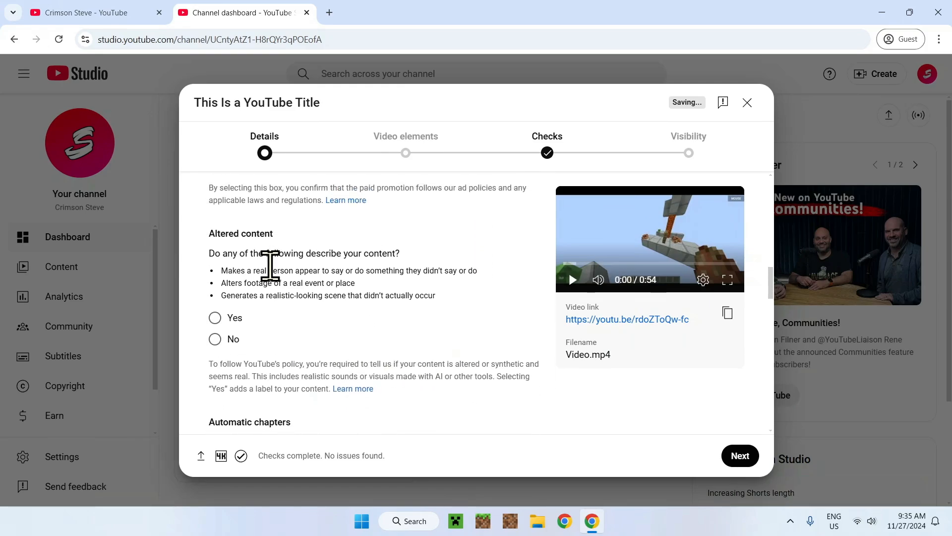
left_click(234, 322)
left_click(233, 340)
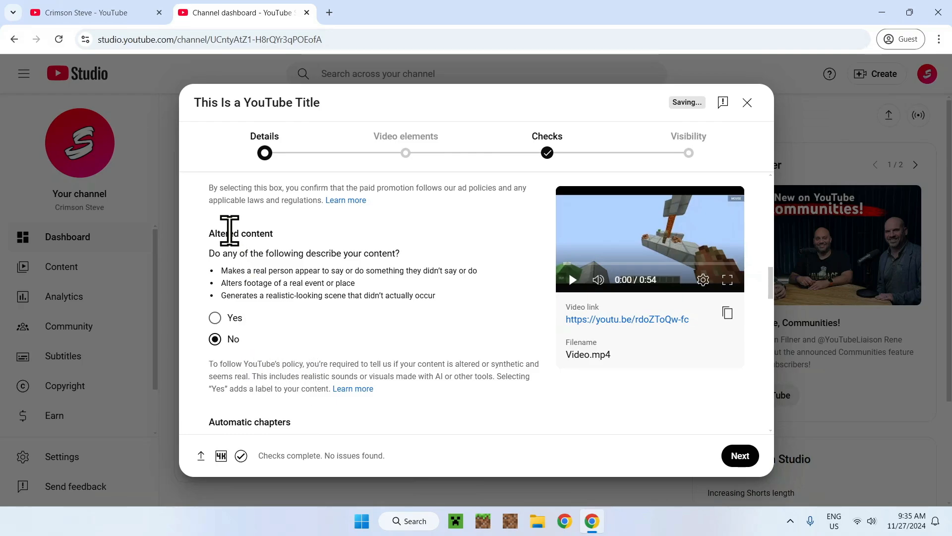
left_click(216, 319)
left_click(221, 340)
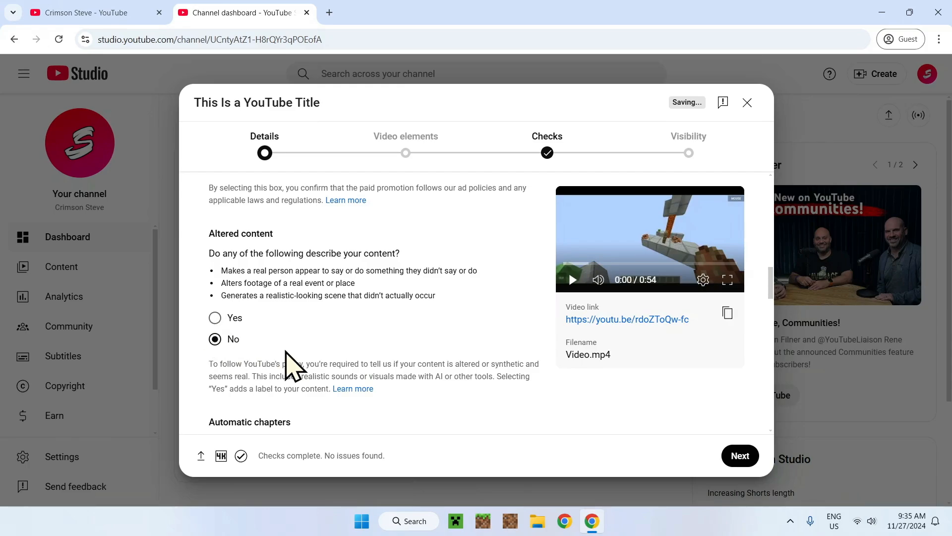
Step: Review the automatic chapters, featured places and automatic concepts settings, leaving all three allowed
scroll(286, 353, "down", 3)
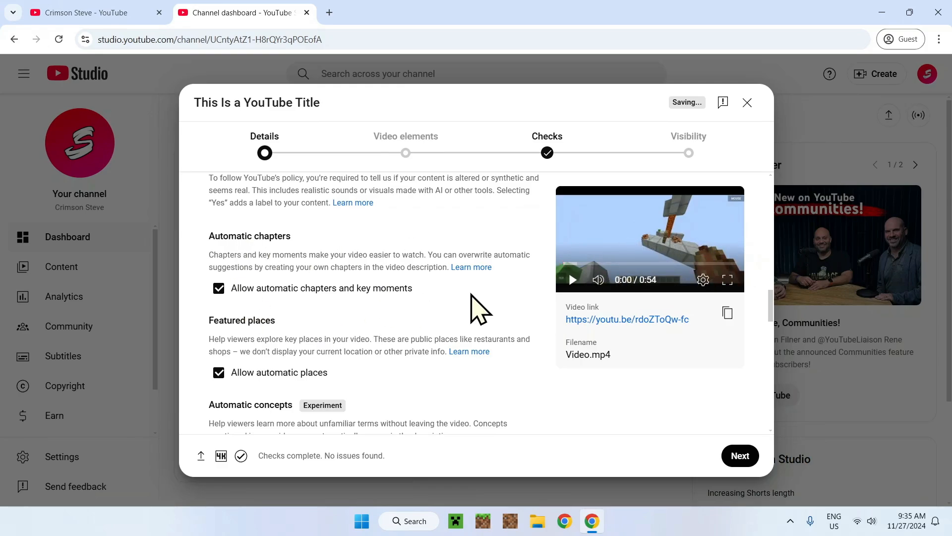
scroll(395, 322, "down", 1)
scroll(396, 323, "down", 3)
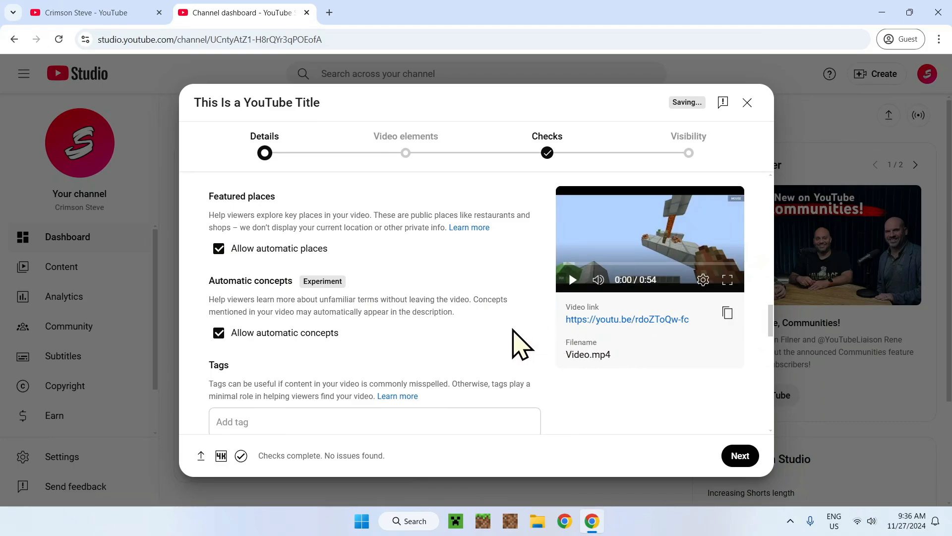
left_click(259, 249)
left_click(260, 251)
scroll(362, 298, "down", 1)
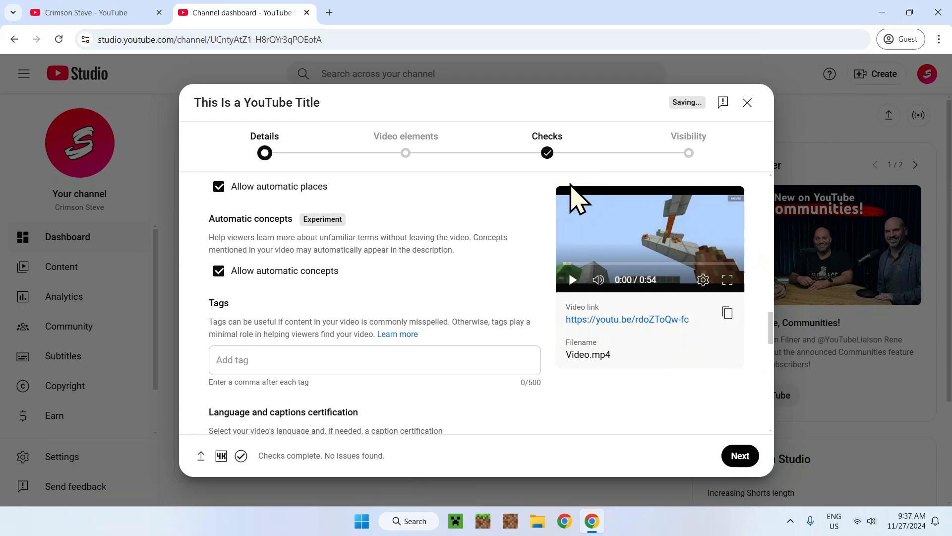
double_click(274, 272)
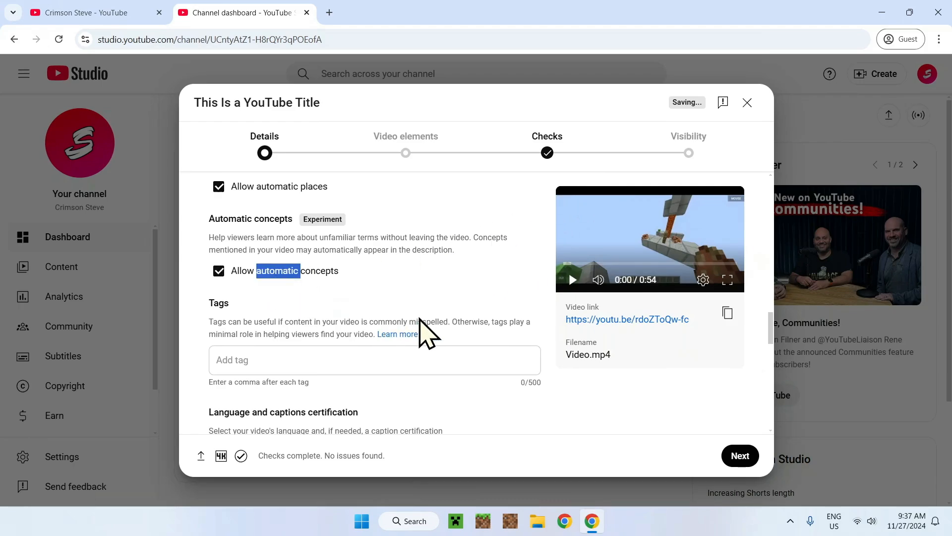
Step: Add the full video title "This Is a YouTube Title" and its part "YouTube Title" as tags
scroll(387, 305, "down", 1)
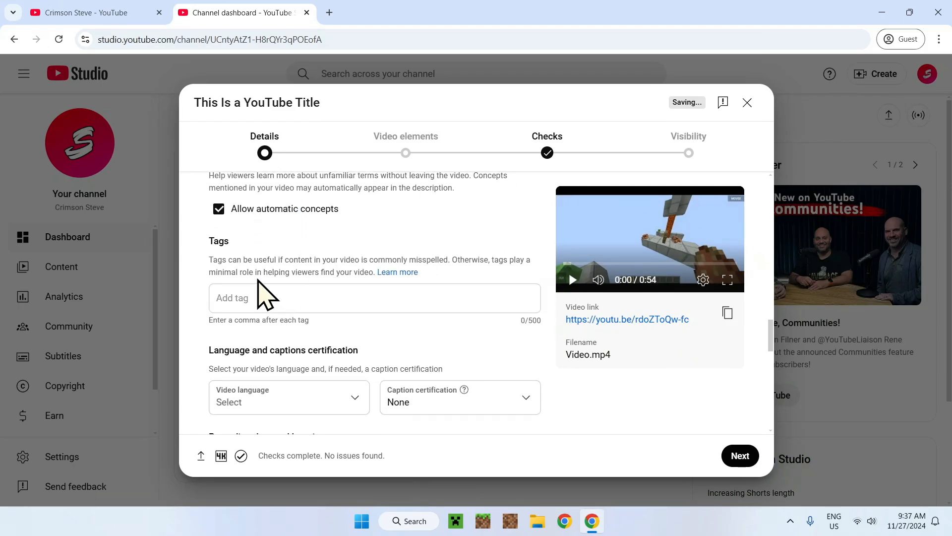
left_click(270, 298)
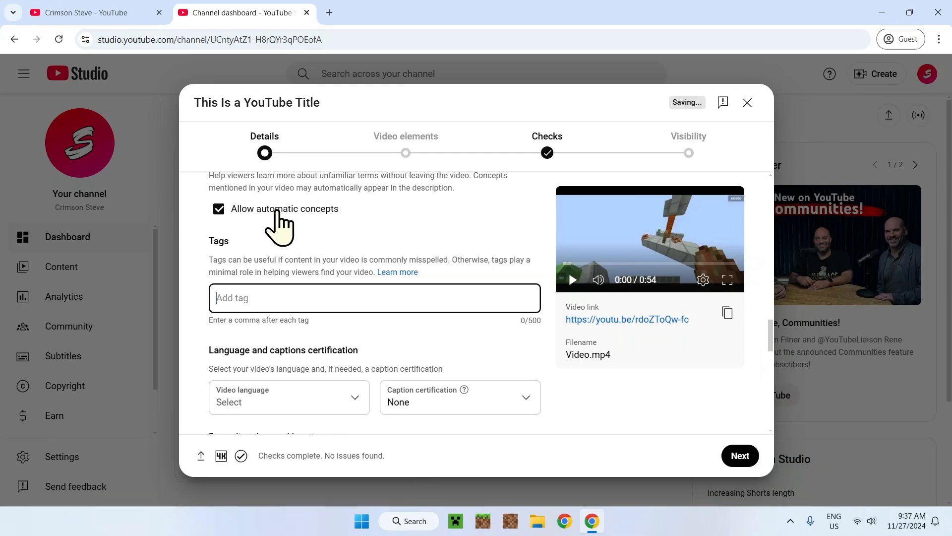
triple_click(254, 103)
key("ctrl+c")
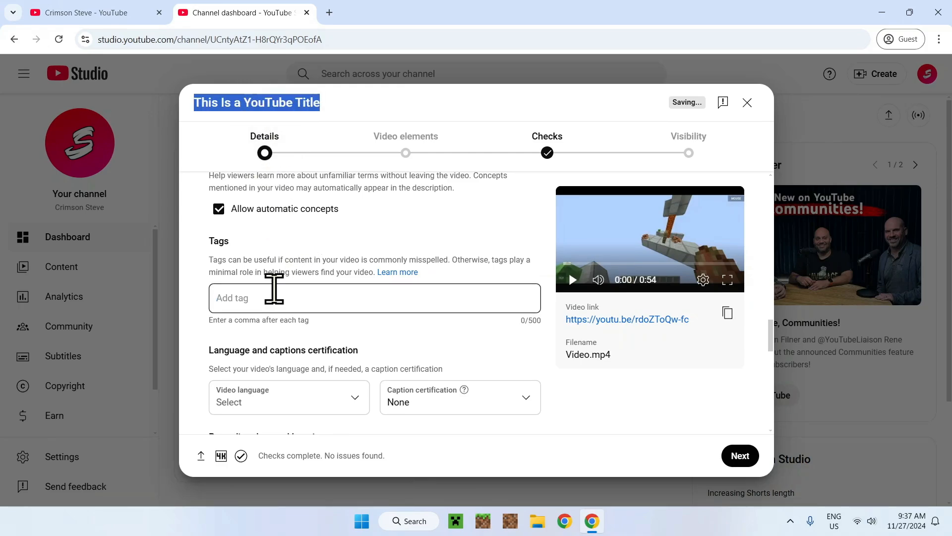
left_click(277, 298)
key("ctrl+v")
left_click_drag(247, 103, 322, 102)
key("ctrl+c")
left_click(341, 299)
key("ctrl+v")
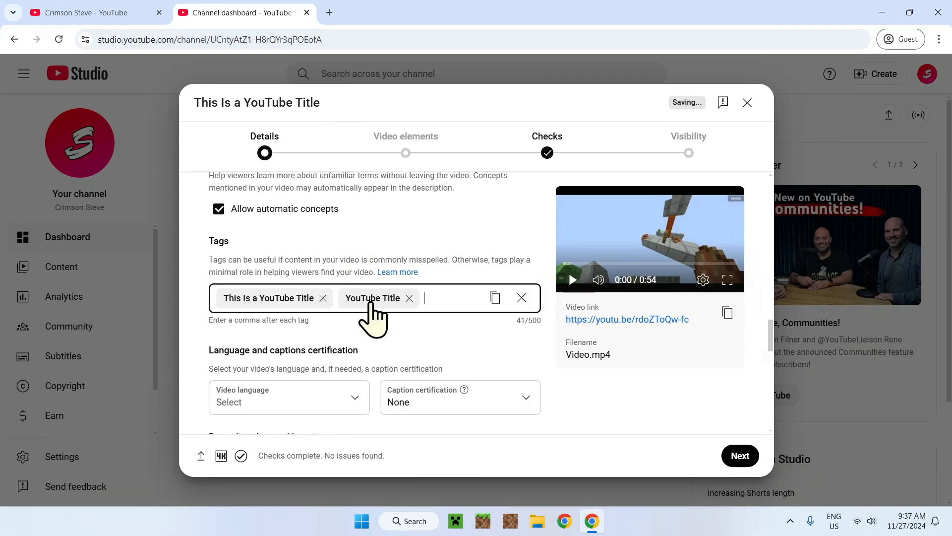
Step: Copy the word "YouTube" from the video title and add it as another tag
triple_click(276, 103)
double_click(278, 104)
key("ctrl+c")
left_click(429, 297)
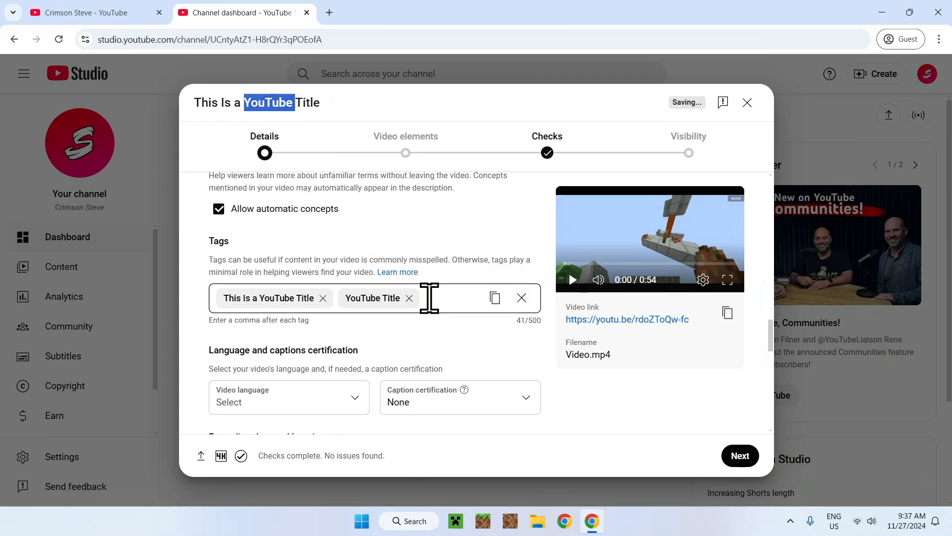
key("ctrl+v")
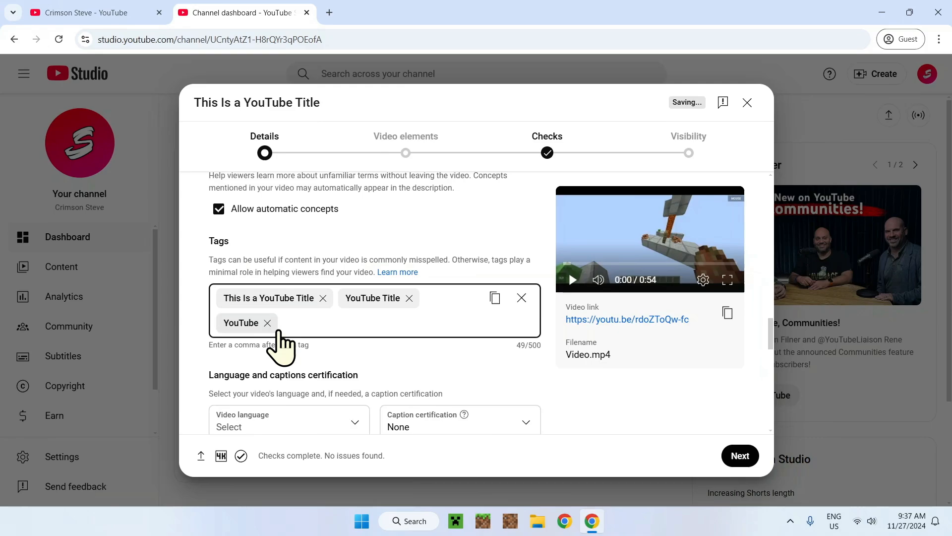
left_click_drag(531, 346, 536, 346)
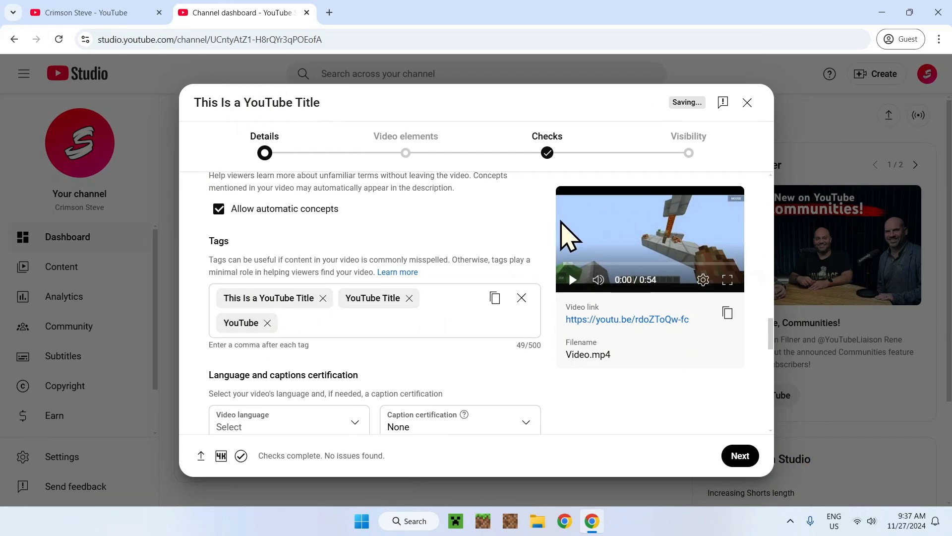
Step: Add the tags "Minecraft" and "Minecraft Logic" to the video
left_click(312, 325)
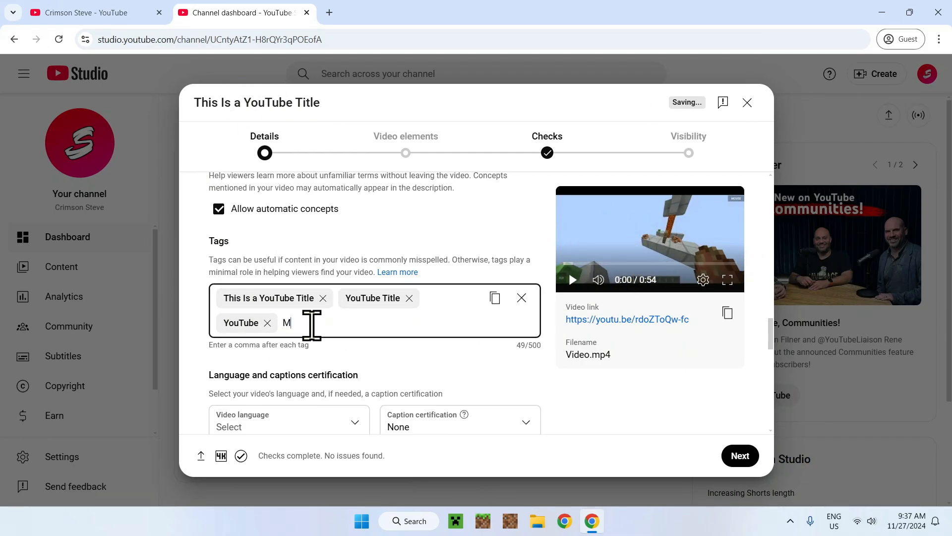
type("Minecra")
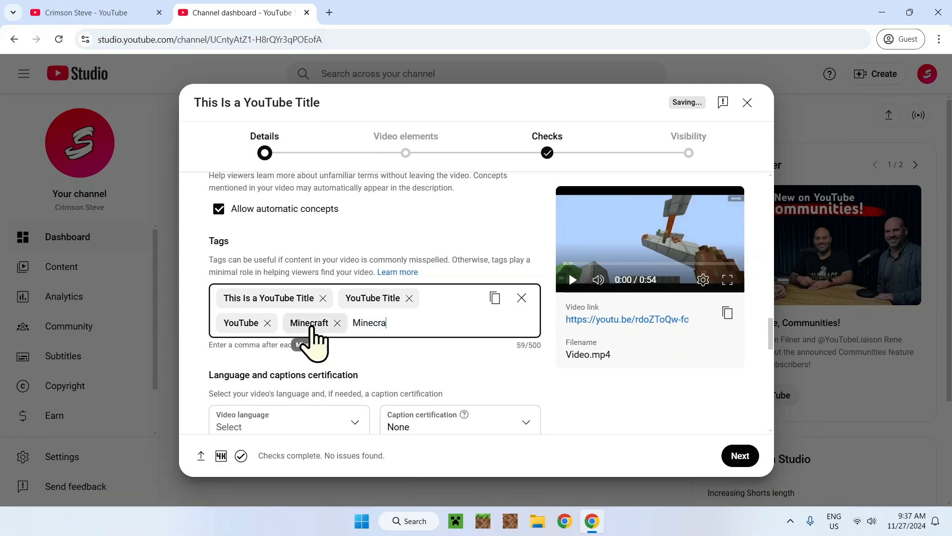
type("ft,Minecraft Logic,")
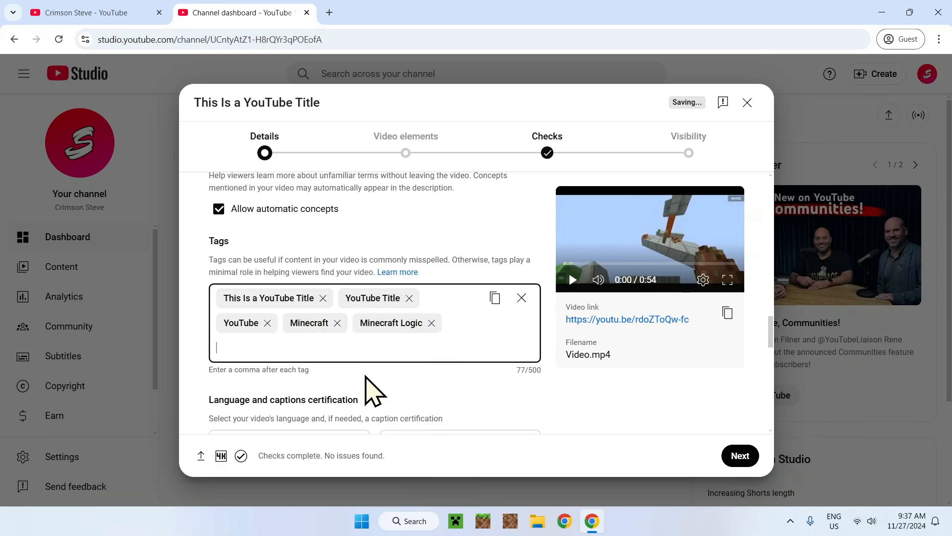
Step: Check the available video languages and caption certification options, leaving the language unselected and the certification at None
scroll(373, 392, "down", 3)
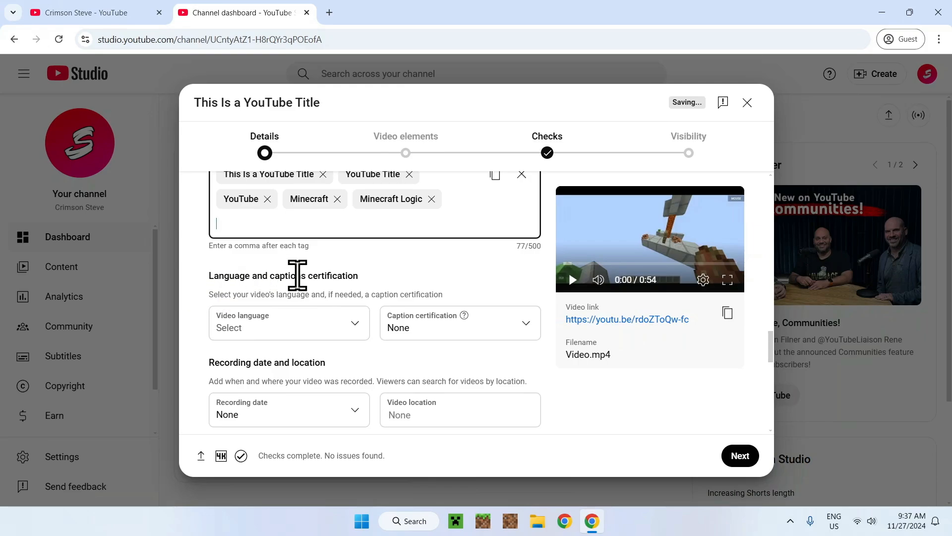
left_click(258, 327)
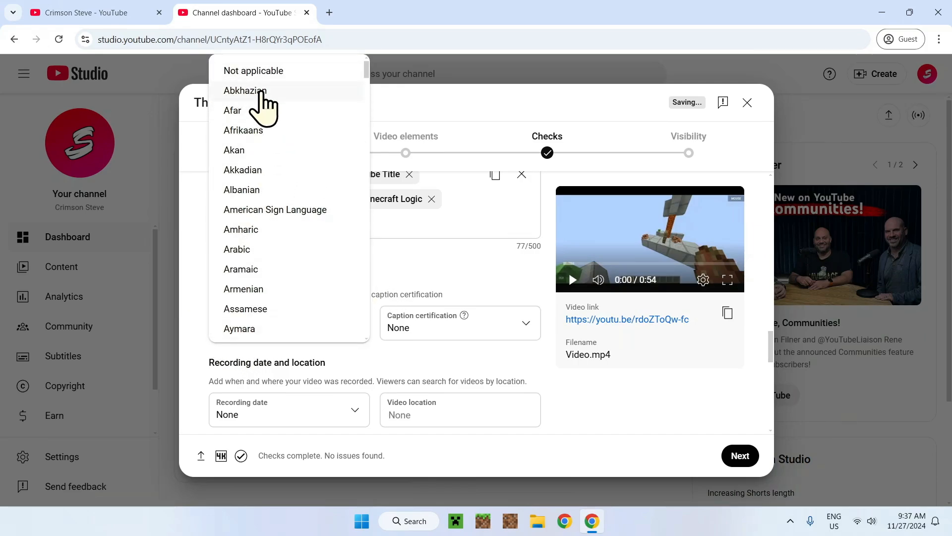
left_click(430, 324)
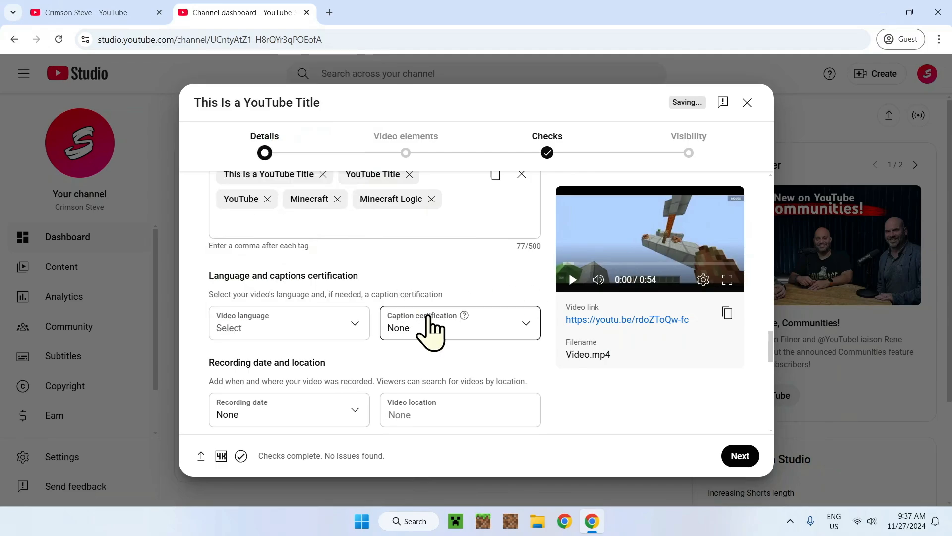
left_click(459, 331)
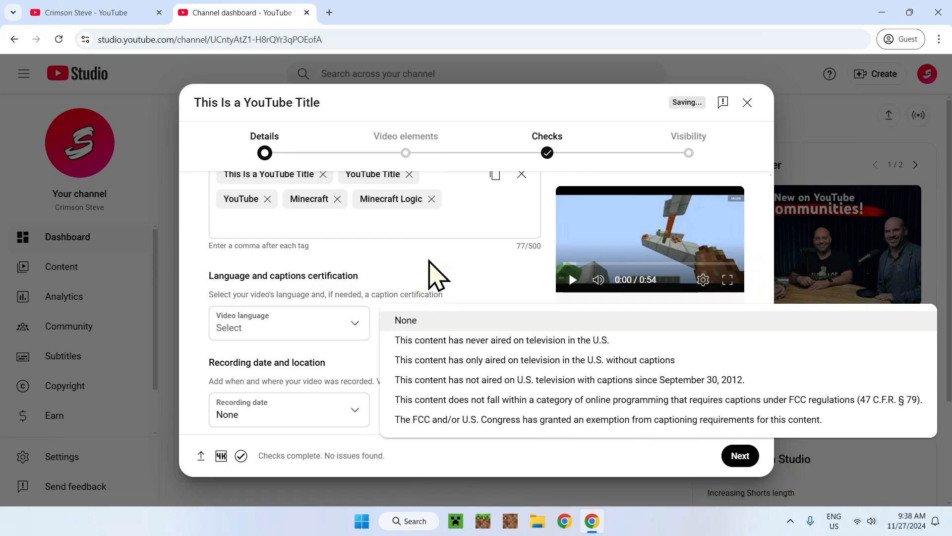
left_click(430, 276)
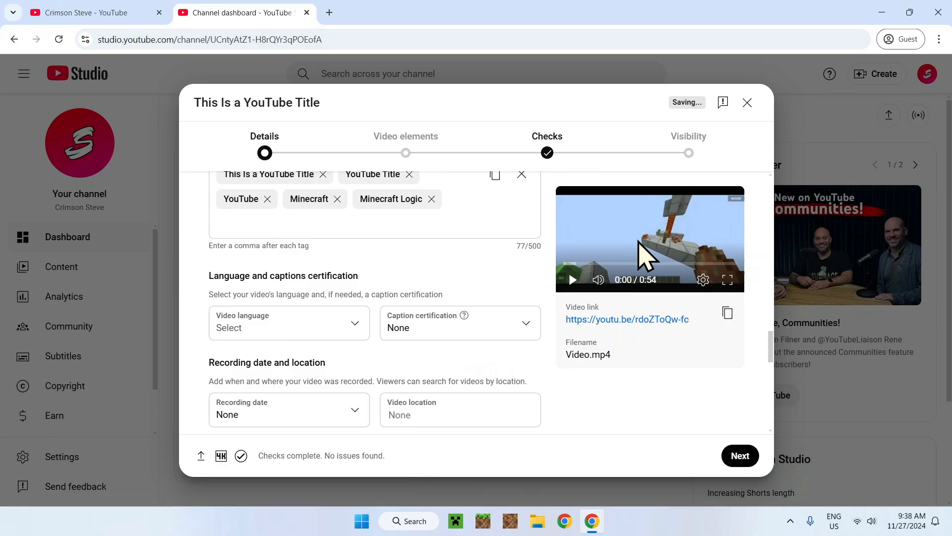
left_click(430, 327)
left_click(417, 271)
left_click(409, 328)
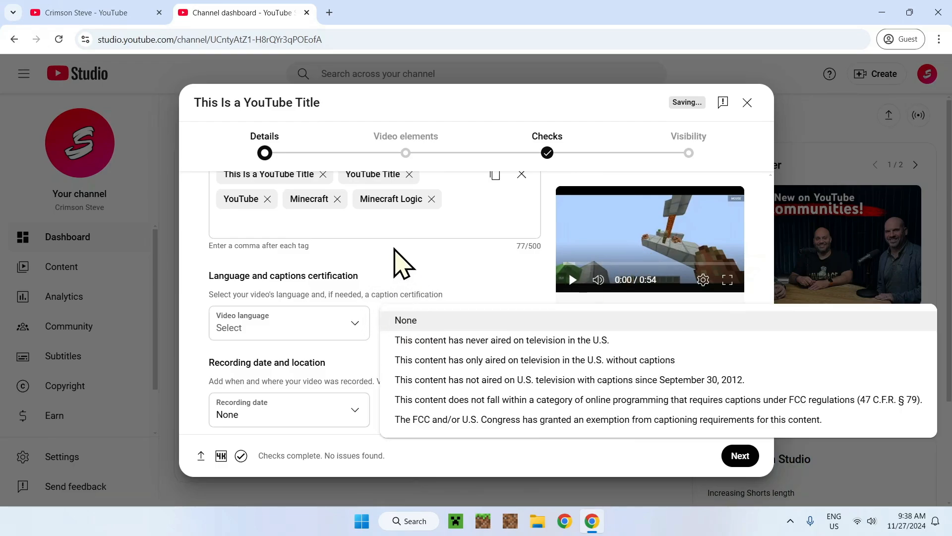
left_click(402, 263)
Step: Check the recording date calendar and the video location field, comparing with the featured places section and leaving both at None
scroll(377, 283, "down", 3)
left_click_drag(206, 243, 338, 253)
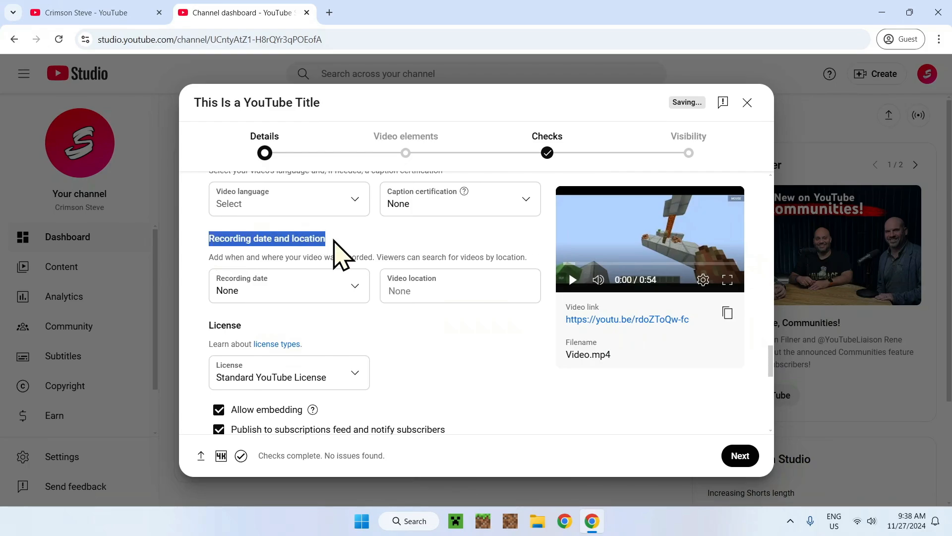
left_click(322, 285)
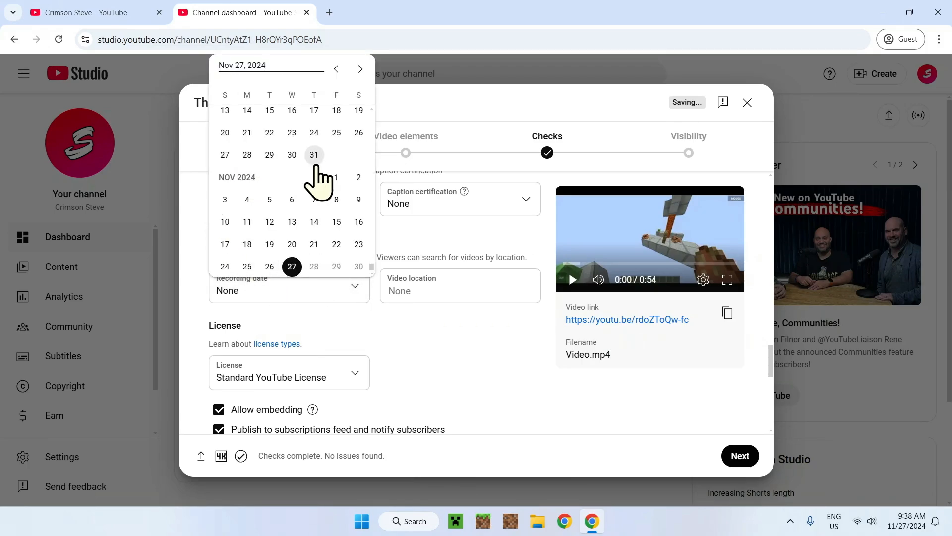
left_click(420, 338)
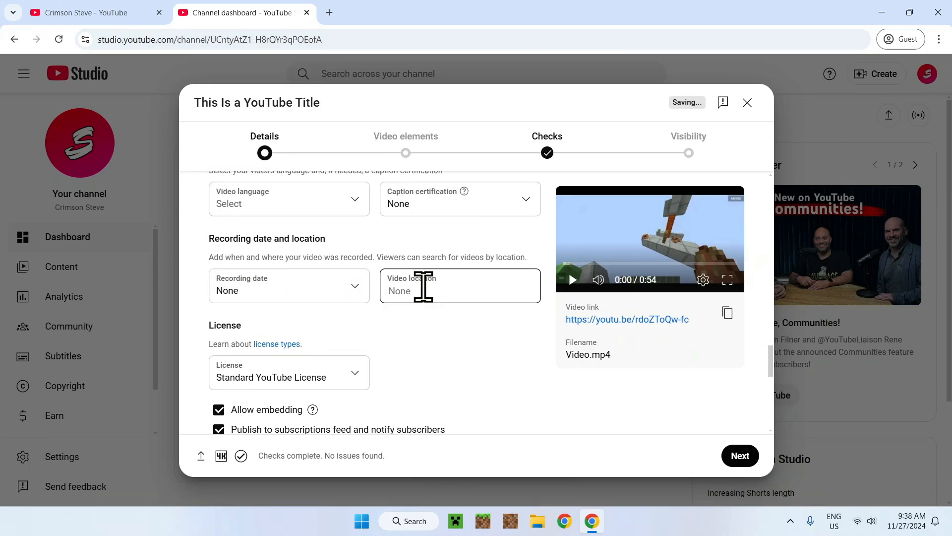
scroll(411, 288, "up", 3)
scroll(415, 347, "up", 5)
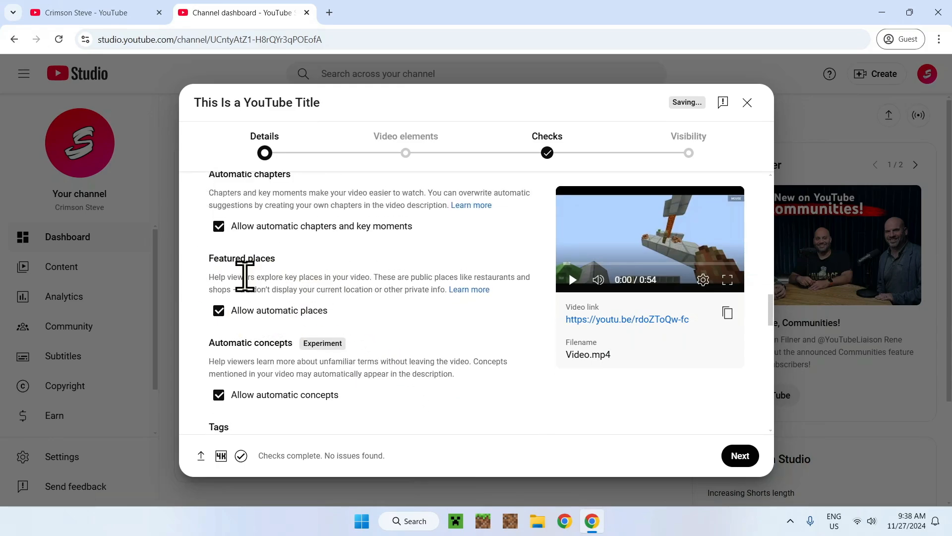
scroll(398, 319, "down", 8)
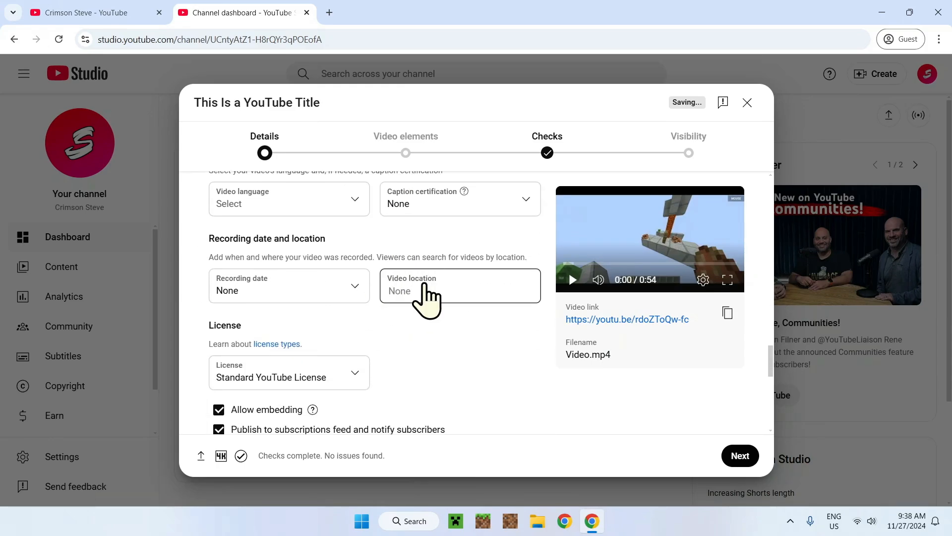
left_click(407, 291)
left_click(457, 339)
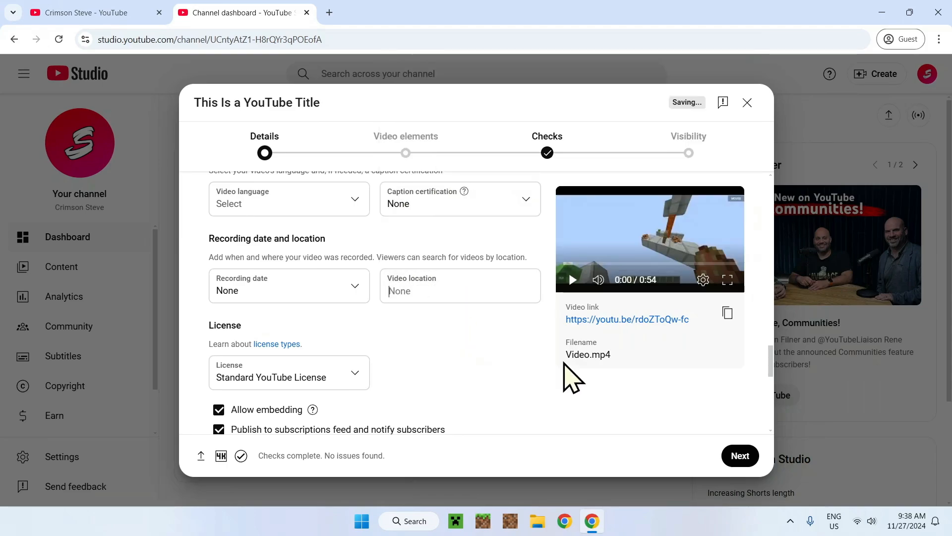
Step: Check the license choices for the video, keeping the Standard YouTube License
scroll(404, 386, "down", 2)
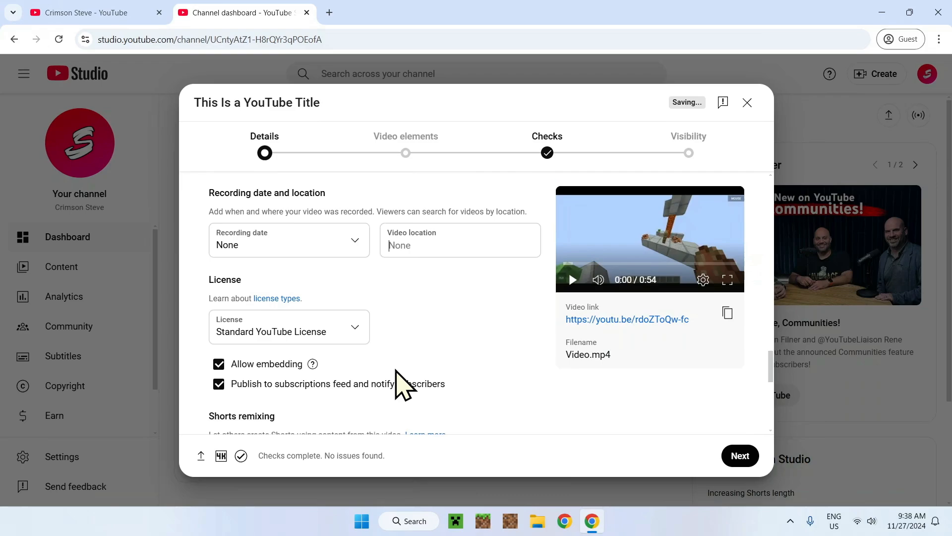
left_click(339, 313)
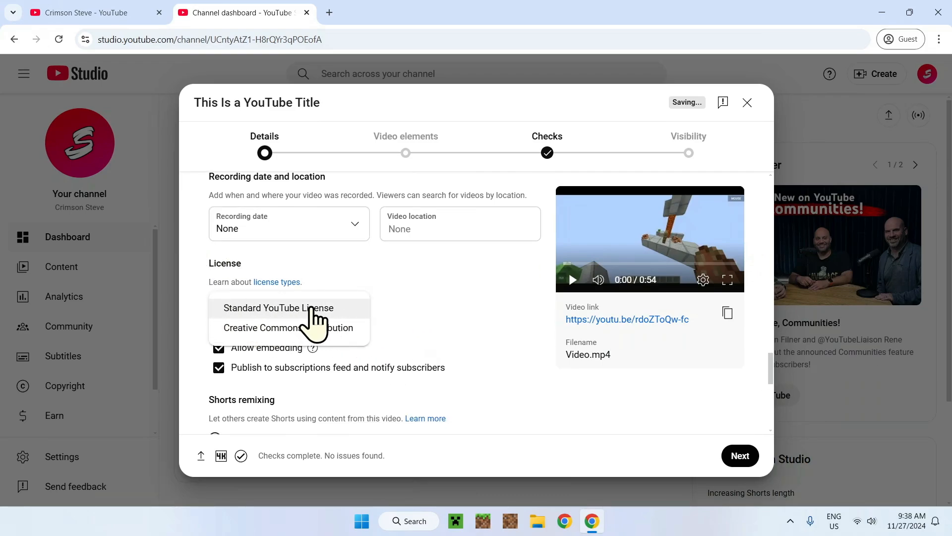
left_click(431, 305)
left_click(320, 317)
left_click(298, 308)
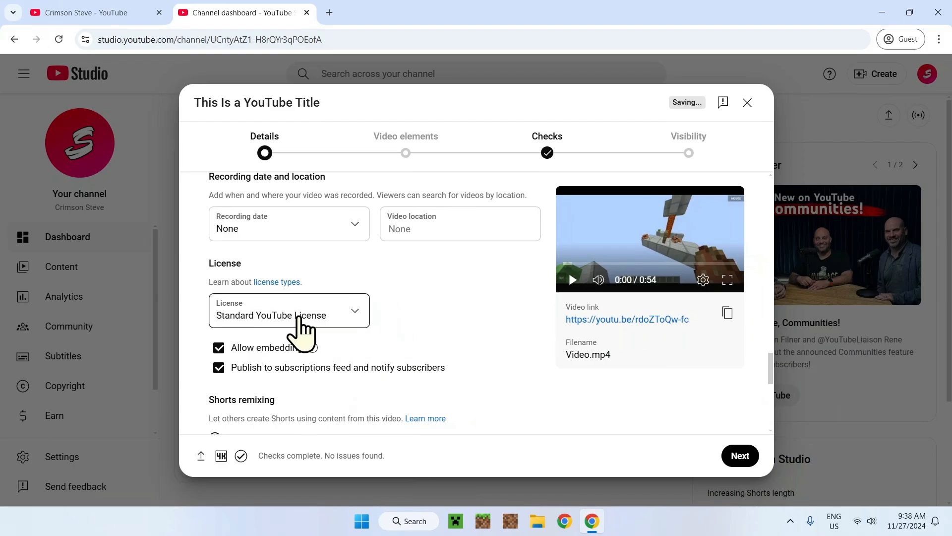
left_click(325, 317)
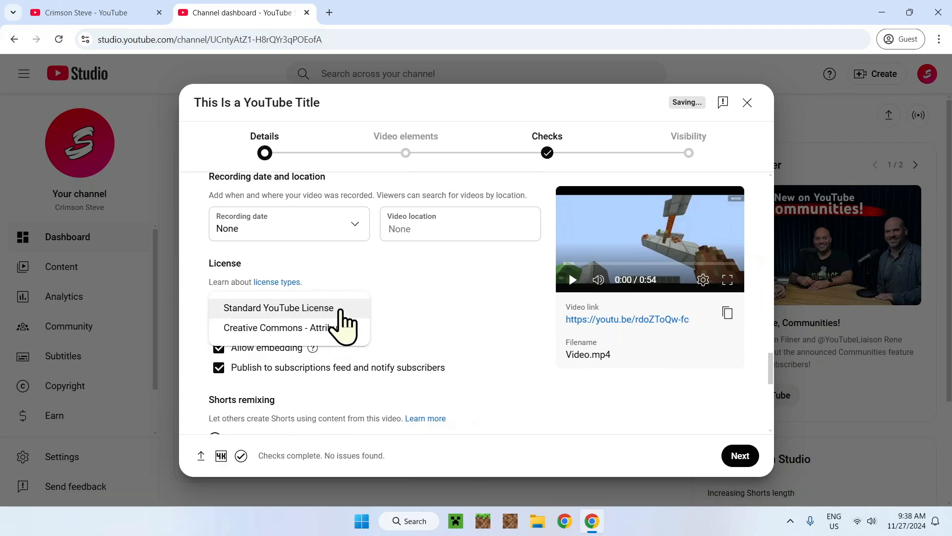
left_click(415, 310)
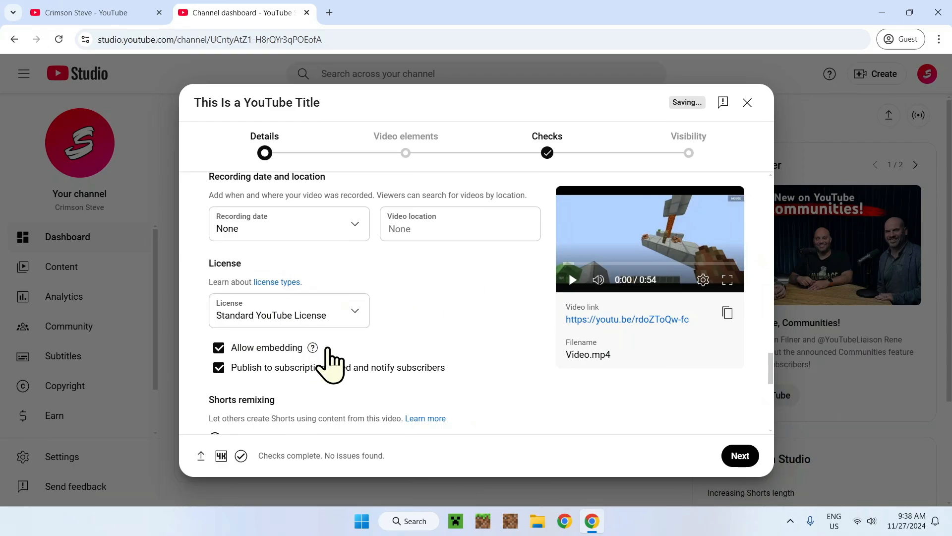
Step: Review the options for embedding, publishing to the subscriptions feed and notifying subscribers, keeping both enabled
scroll(367, 360, "down", 1)
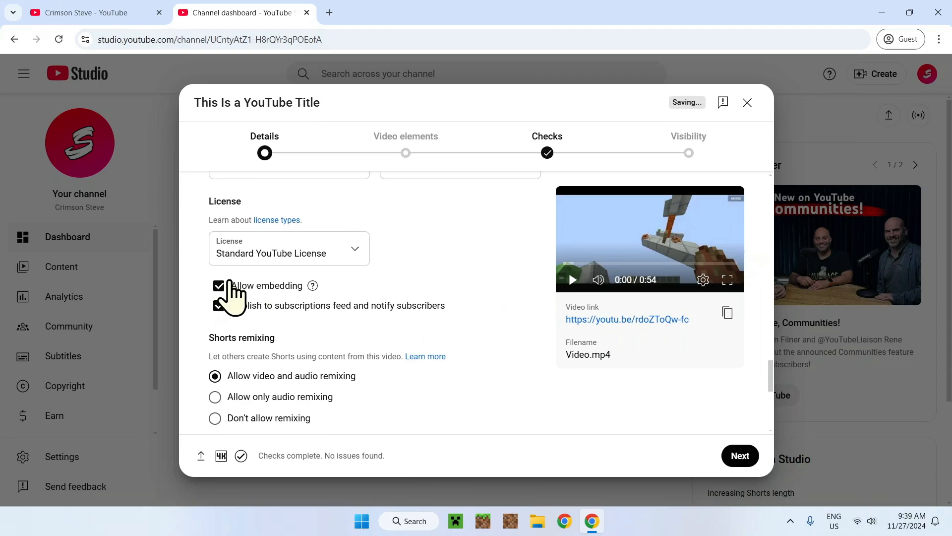
left_click_drag(240, 286, 254, 286)
left_click(449, 287)
left_click(259, 286)
scroll(484, 284, "down", 1)
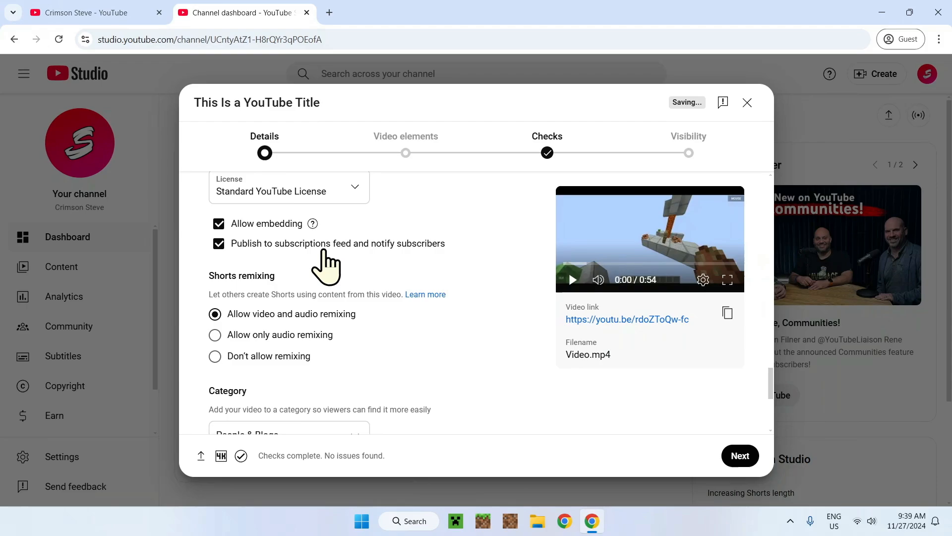
left_click(263, 248)
left_click(378, 248)
left_click(310, 243)
left_click(435, 246)
scroll(327, 258, "down", 1)
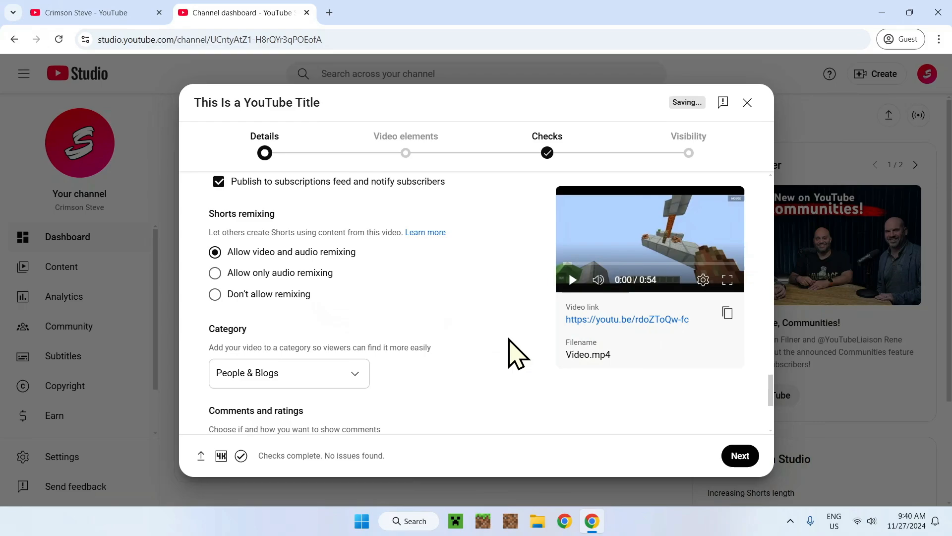
Step: Try the Education category for the video and look through the additional fields it offers
scroll(375, 308, "down", 3)
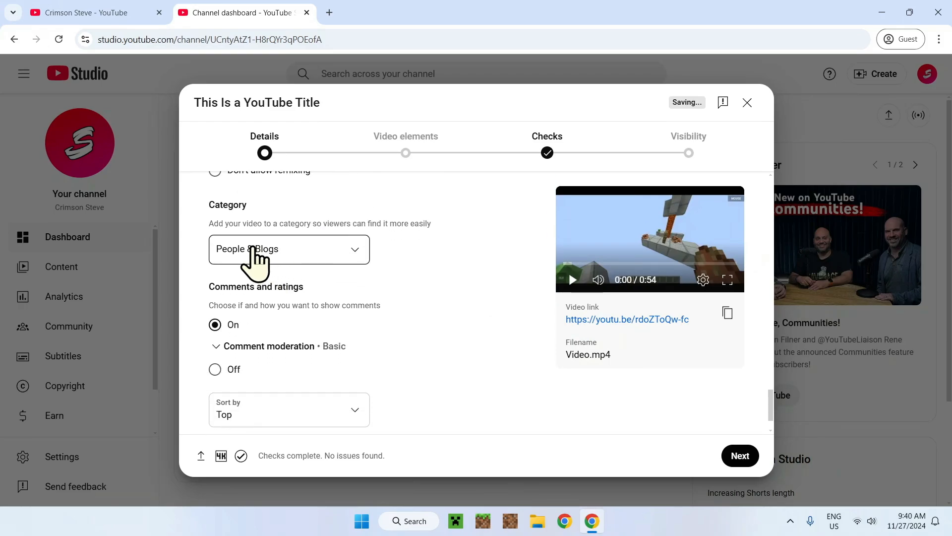
left_click(298, 257)
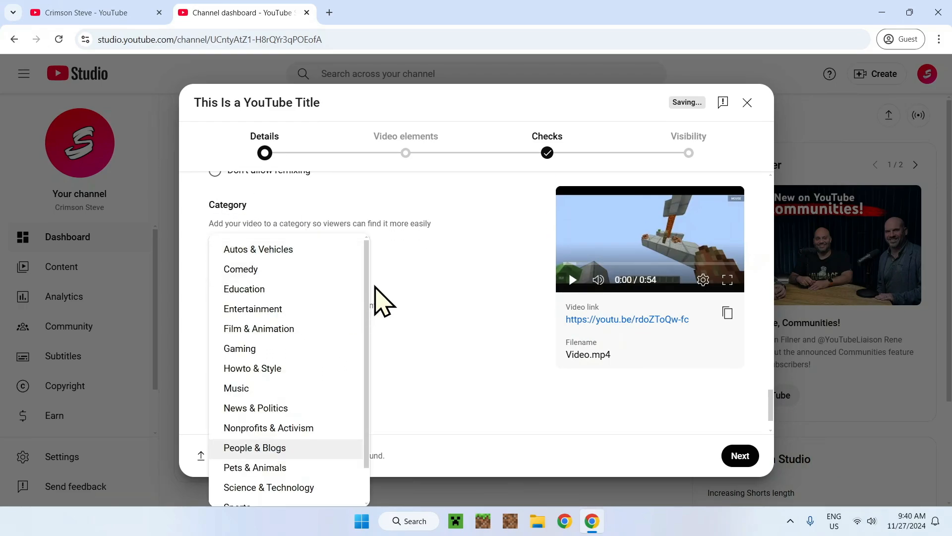
scroll(373, 297, "down", 2)
scroll(367, 297, "up", 2)
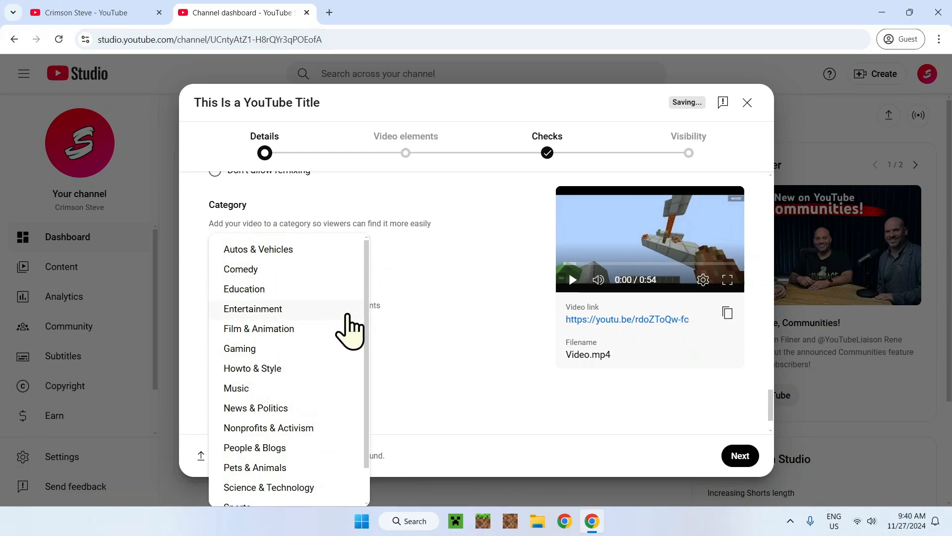
left_click(257, 294)
scroll(351, 323, "down", 8)
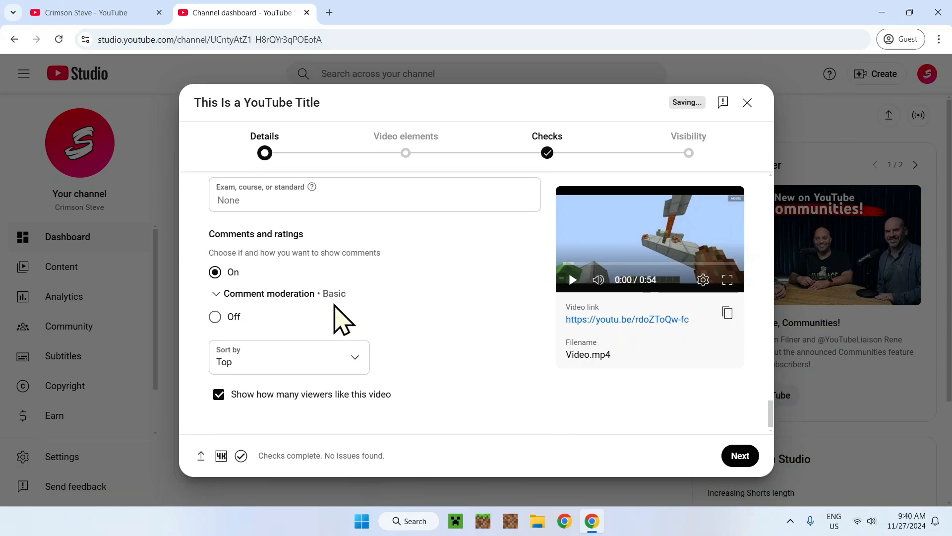
Step: Set the video's category to Gaming and its game title to Minecraft
scroll(340, 319, "up", 8)
left_click(286, 239)
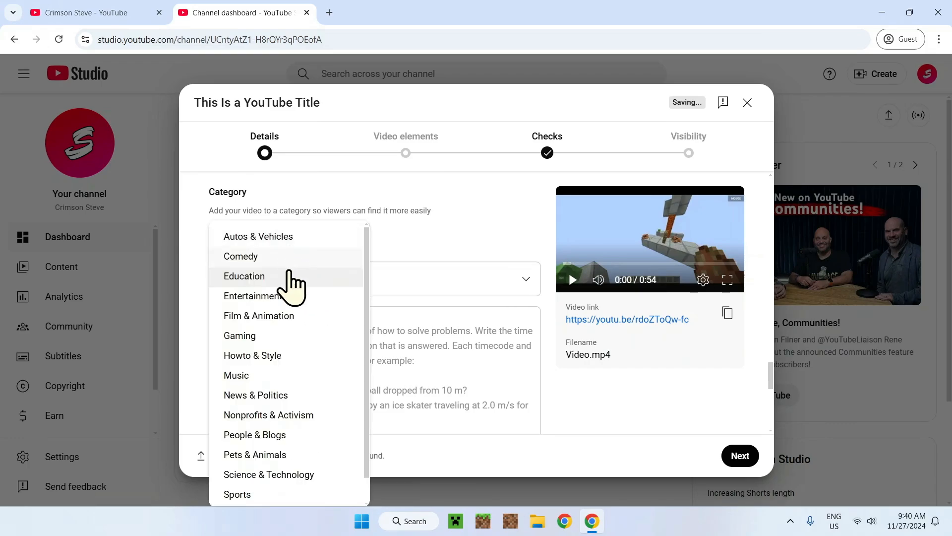
left_click(285, 334)
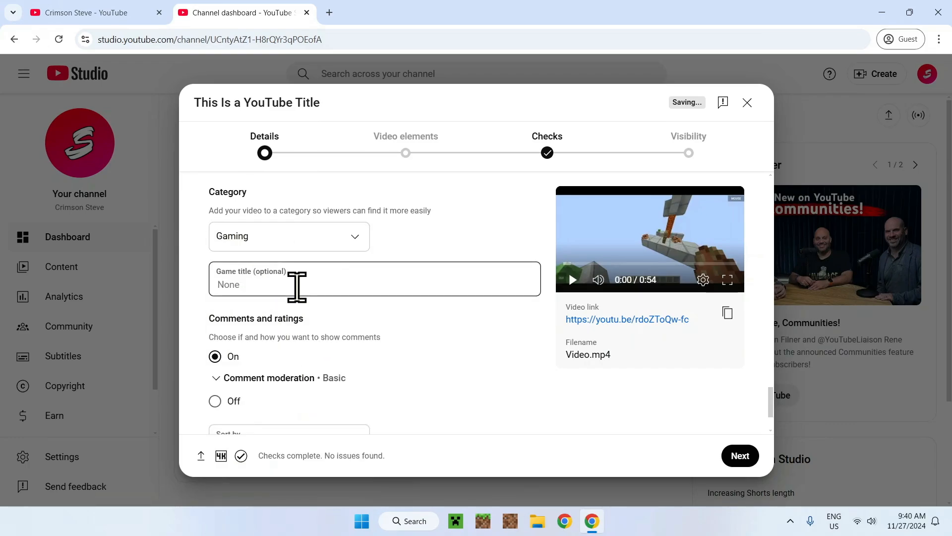
left_click(264, 282)
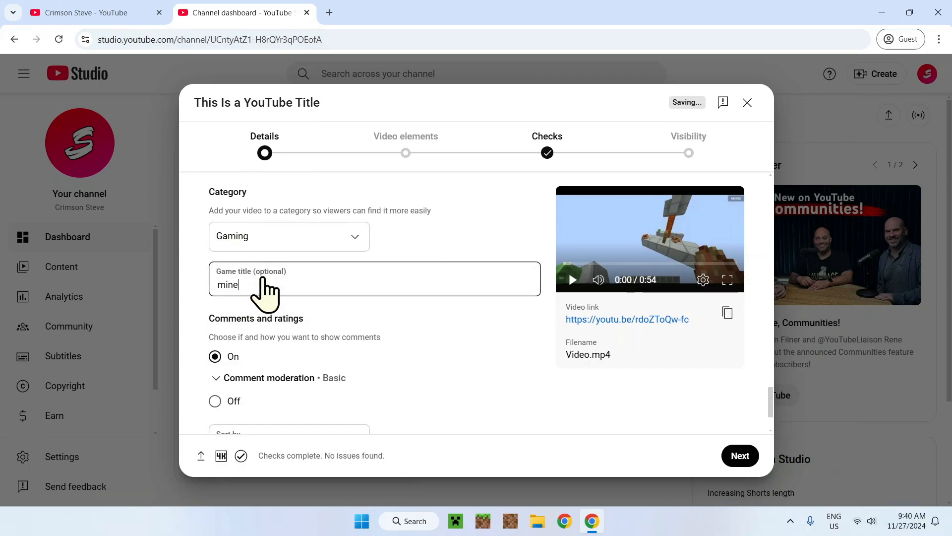
left_click(253, 339)
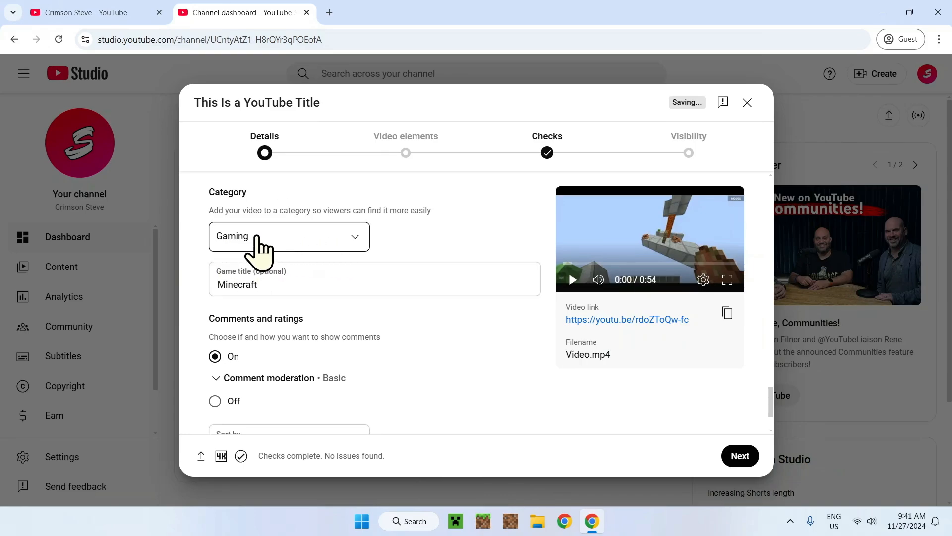
Step: Check the comment, sort order and like count options, keeping comments on, sorting by Top and likes shown
scroll(408, 258, "down", 1)
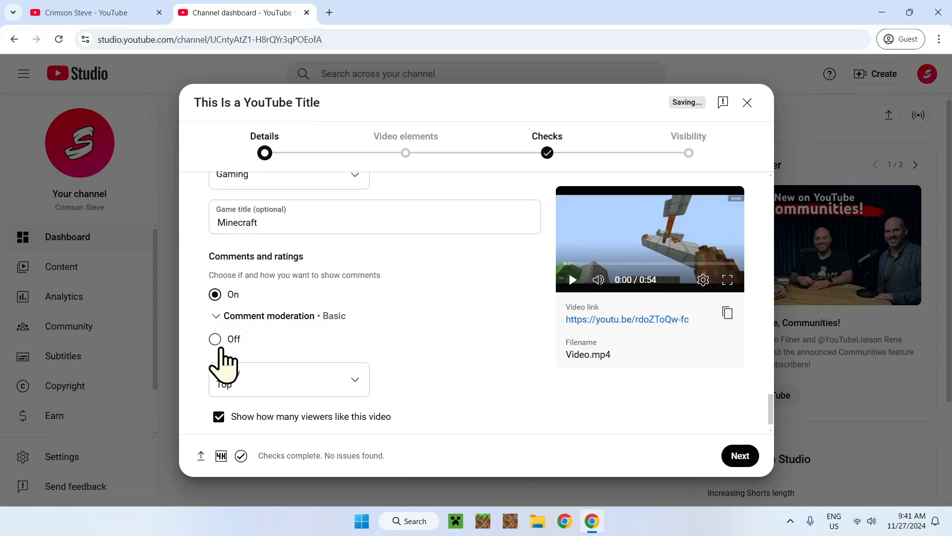
left_click(282, 396)
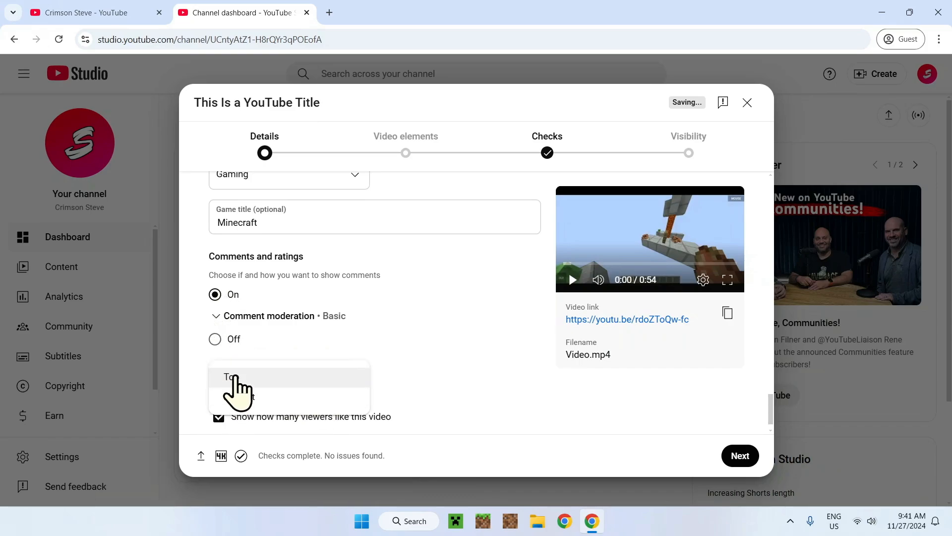
left_click(431, 369)
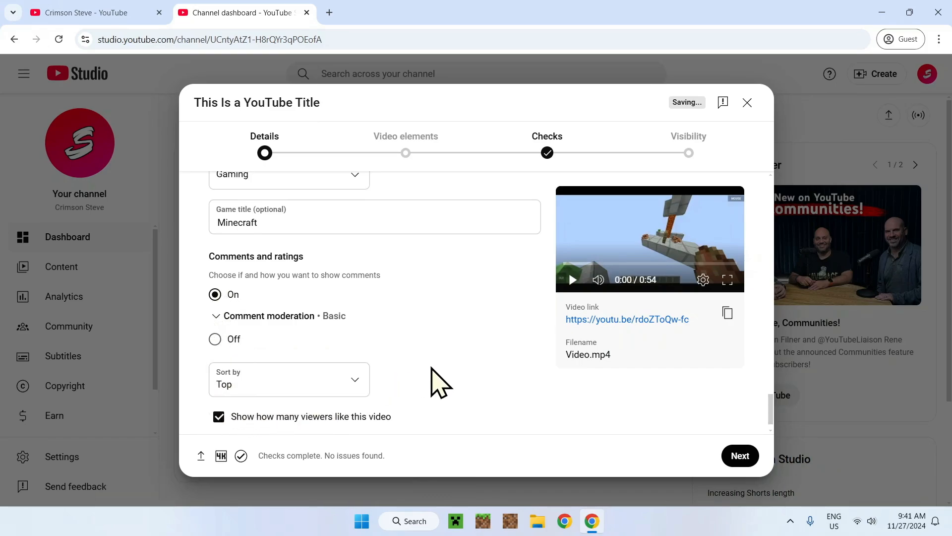
scroll(431, 382, "down", 1)
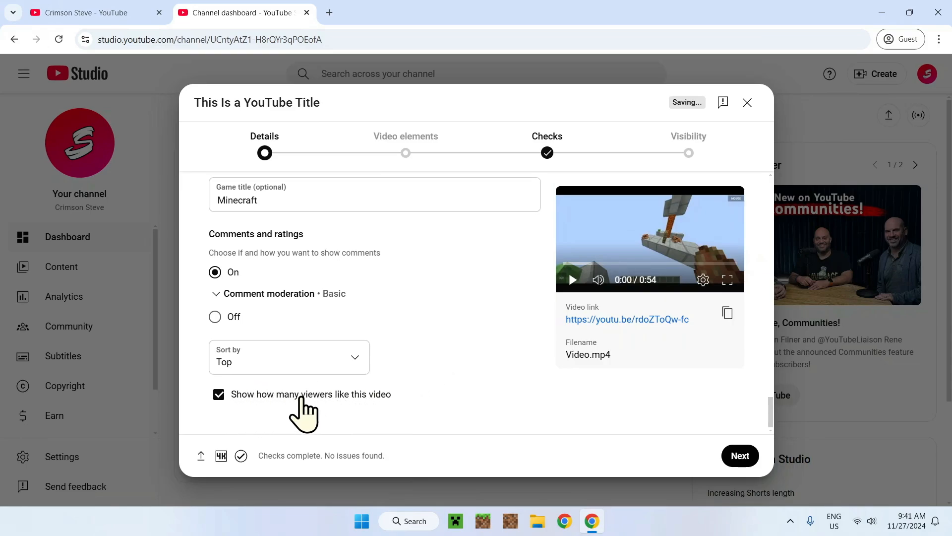
left_click(378, 399)
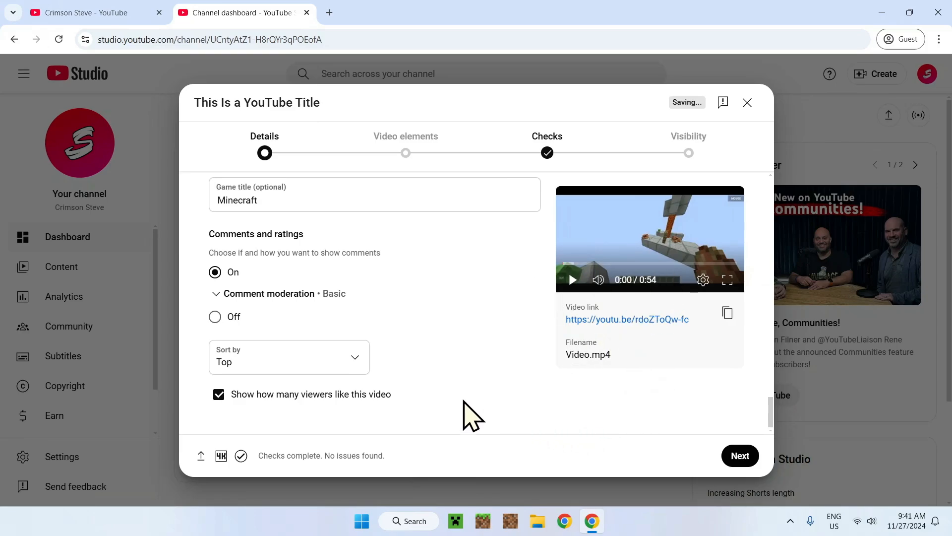
left_click(266, 397)
left_click(338, 393)
left_click(314, 397)
left_click(293, 397)
Step: Check which details can be reused from the previous video "This Is a YouTube Title", without reusing any
left_click_drag(773, 411, 764, 159)
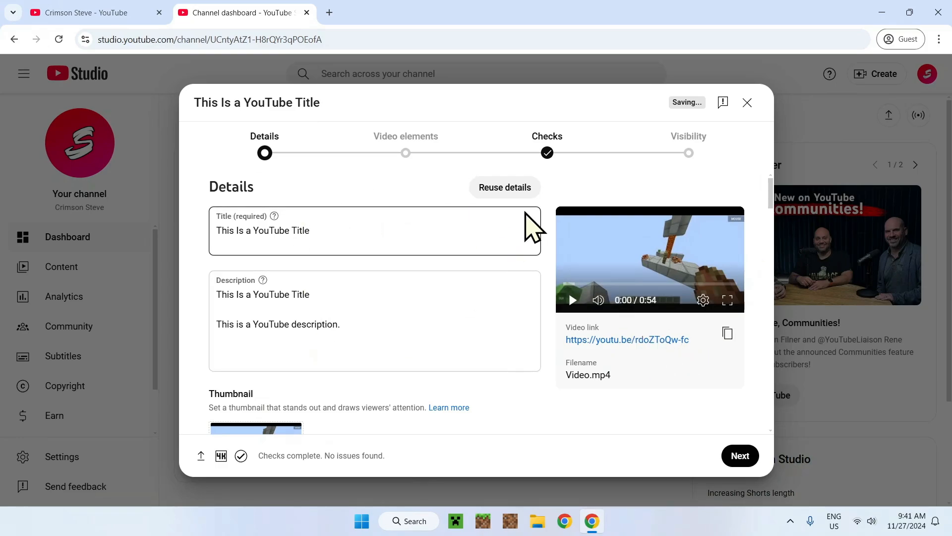
left_click(504, 190)
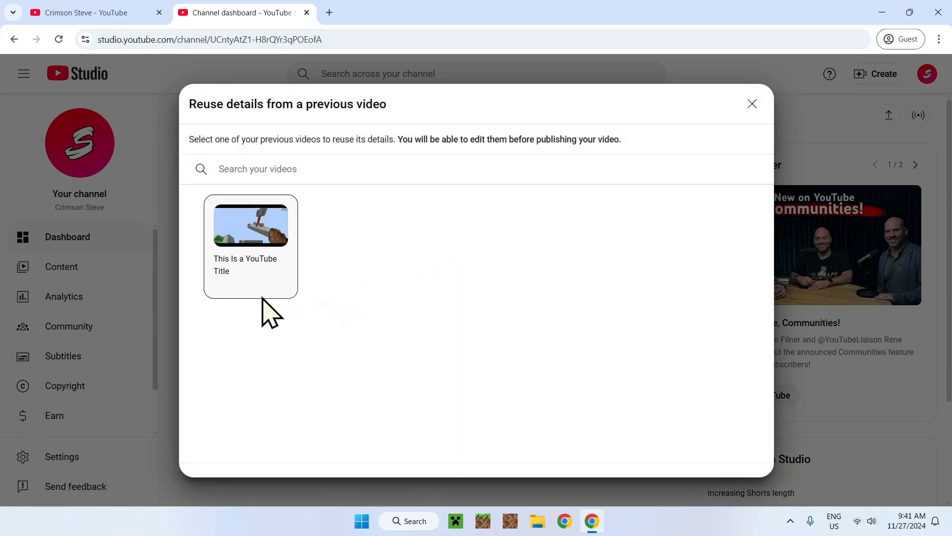
left_click(231, 257)
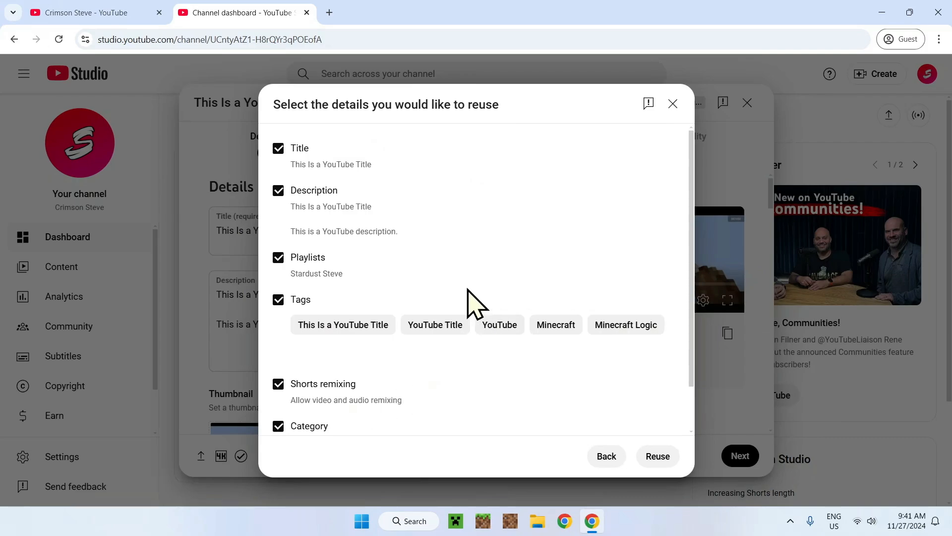
left_click(673, 104)
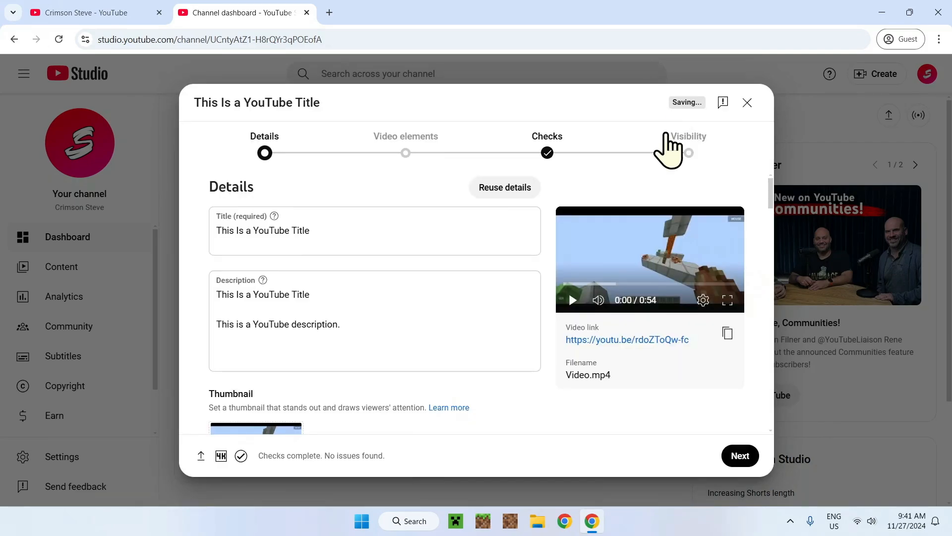
Step: Proceed to the video elements stage and check the end screen option
left_click(739, 456)
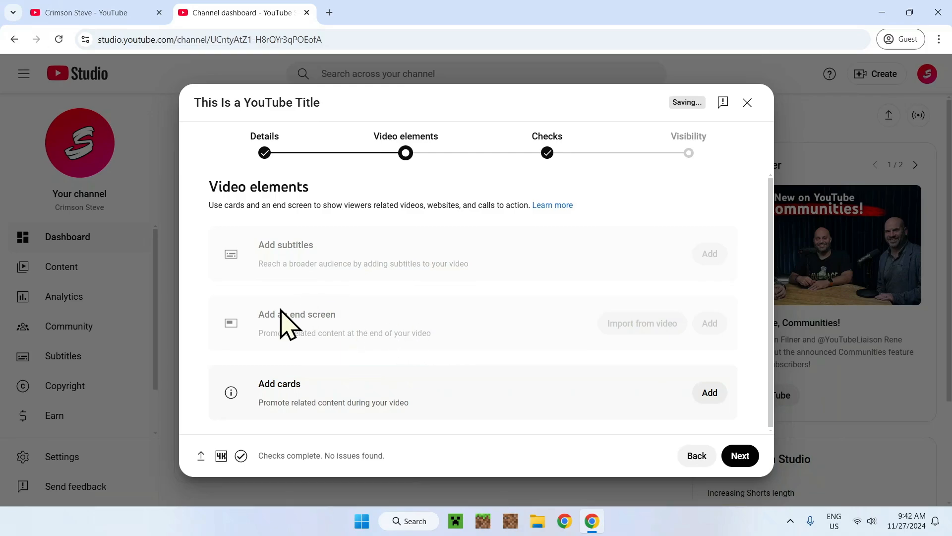
left_click_drag(258, 313, 347, 313)
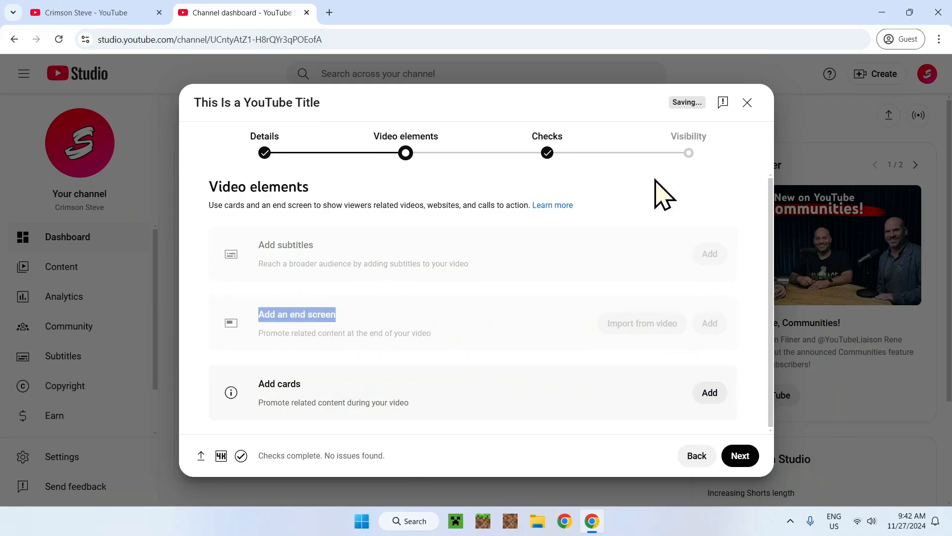
left_click(752, 208)
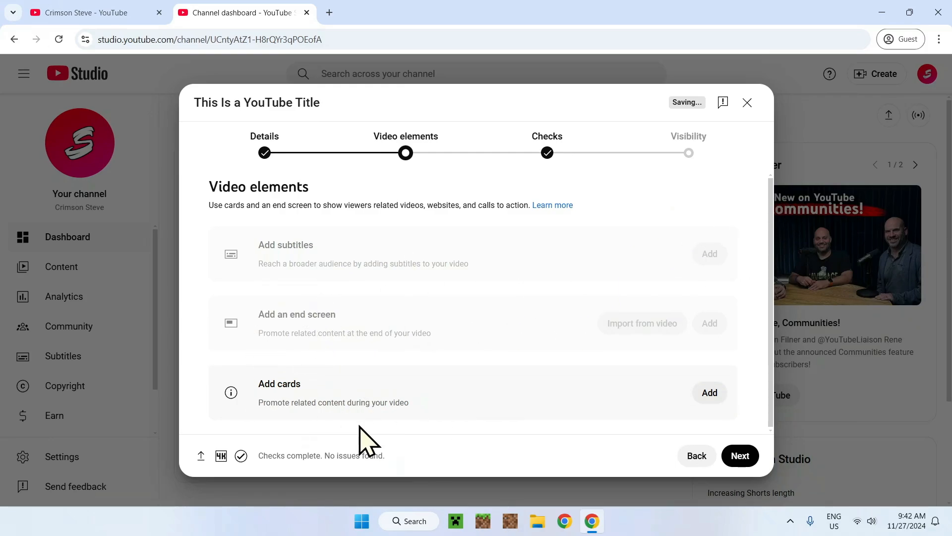
Step: Look at the video, playlist and channel card choices, and leave the card editor without adding any card
left_click(706, 394)
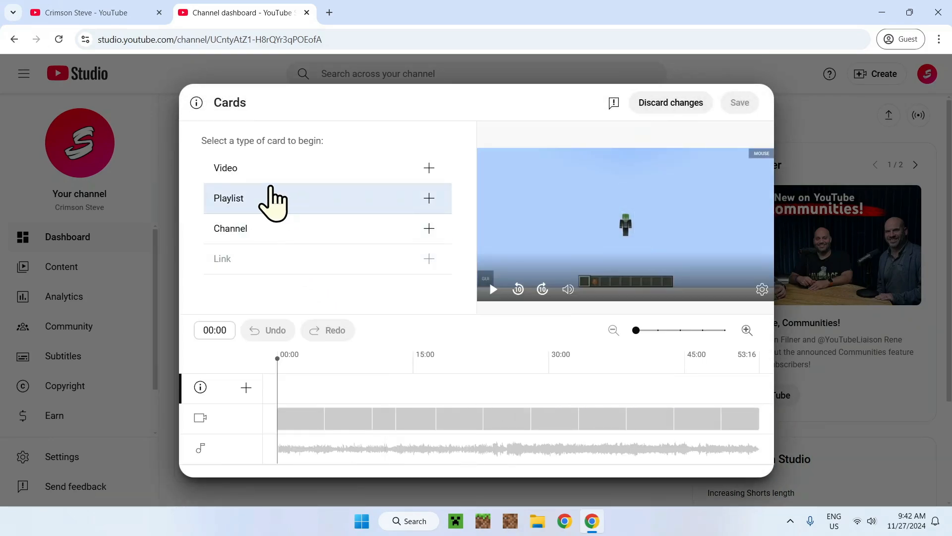
left_click(258, 169)
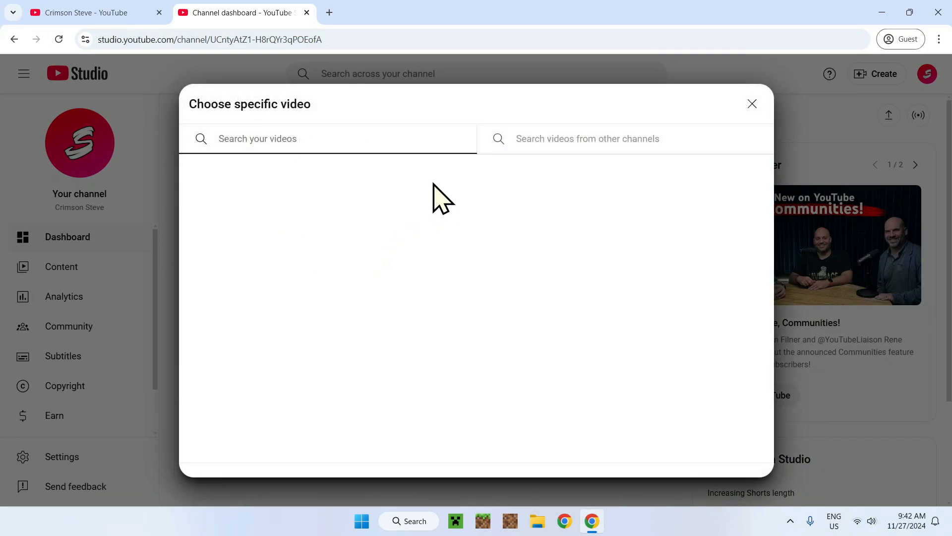
left_click(753, 104)
left_click(259, 204)
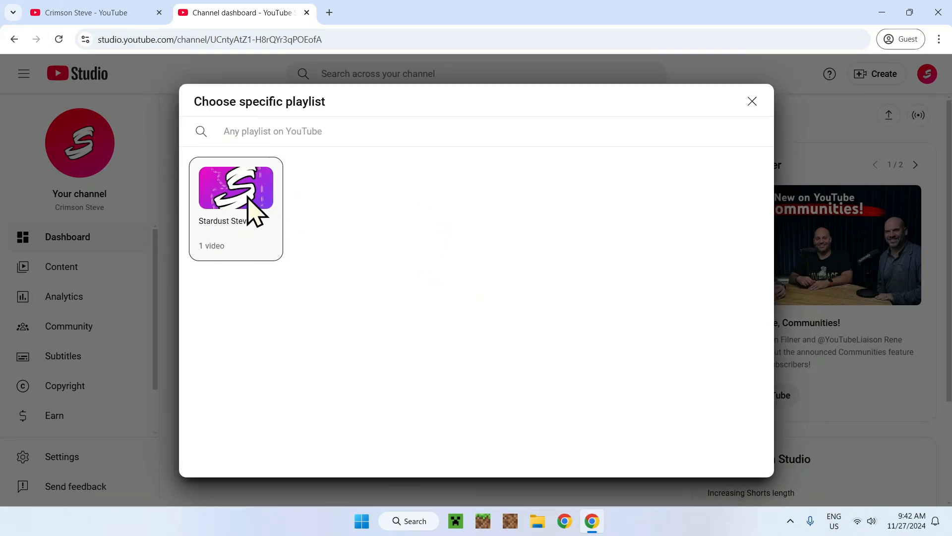
left_click(752, 102)
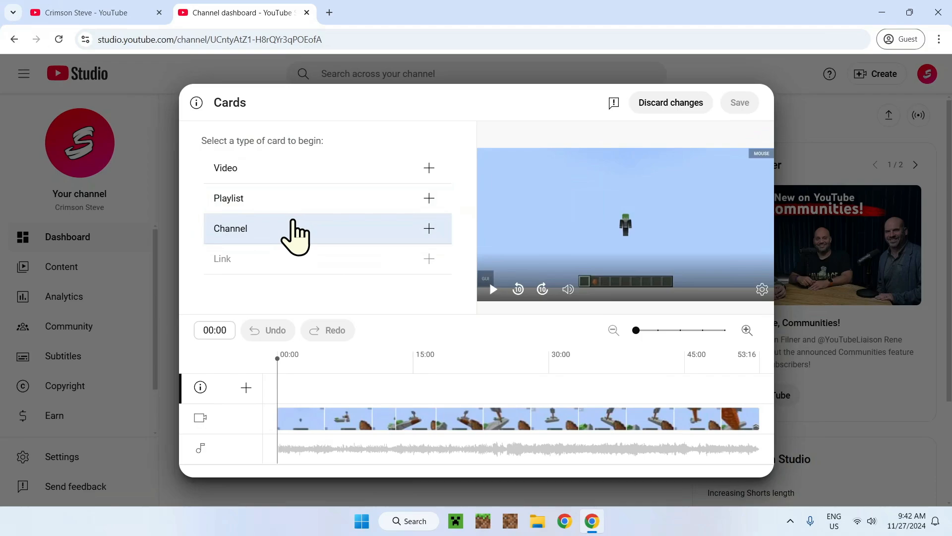
left_click(293, 229)
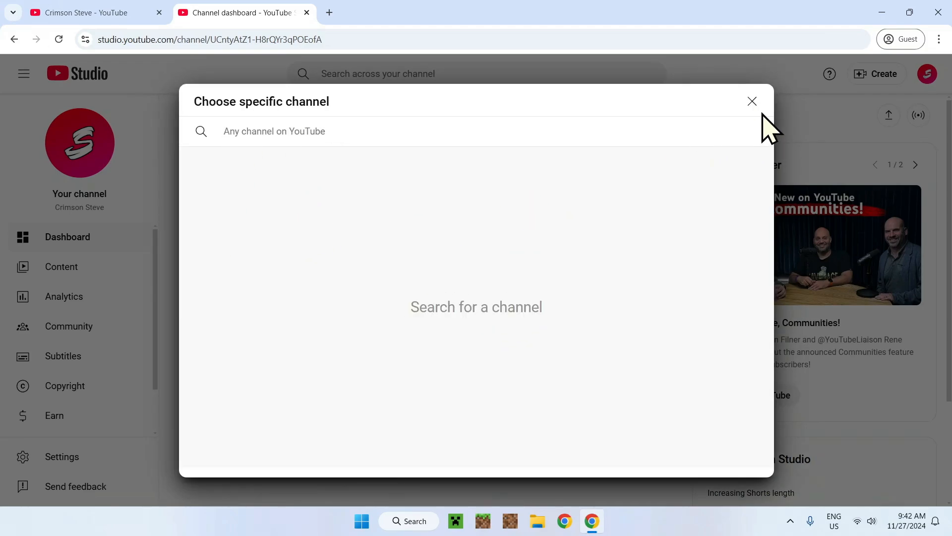
left_click(752, 101)
left_click(681, 103)
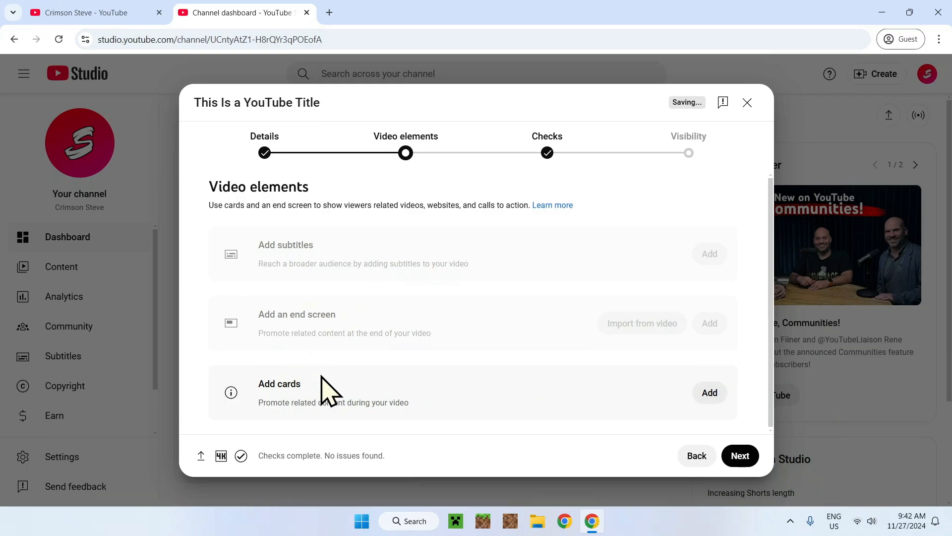
Step: Proceed to the Checks stage, examine the copyright check result, and continue to the visibility settings
left_click(741, 460)
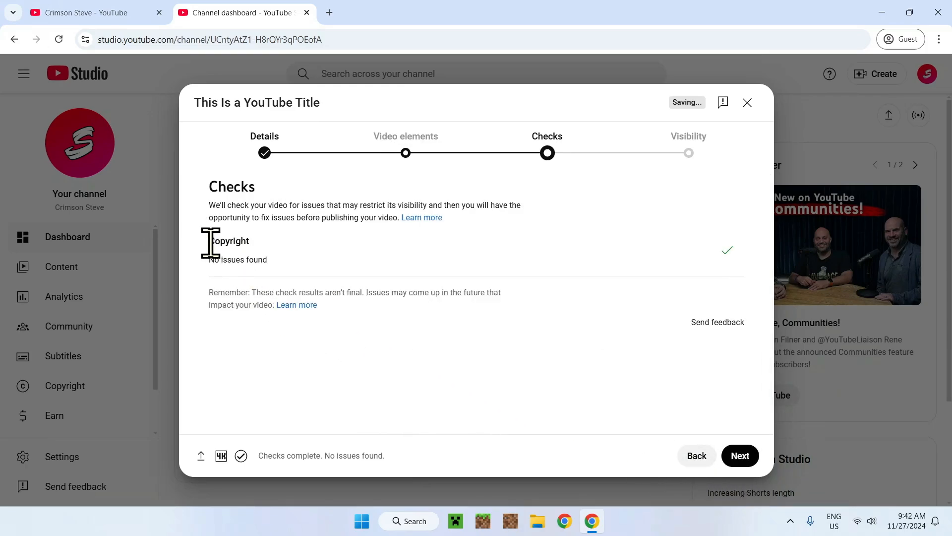
left_click_drag(209, 242, 303, 252)
left_click(303, 252)
left_click_drag(208, 258, 285, 263)
left_click(285, 263)
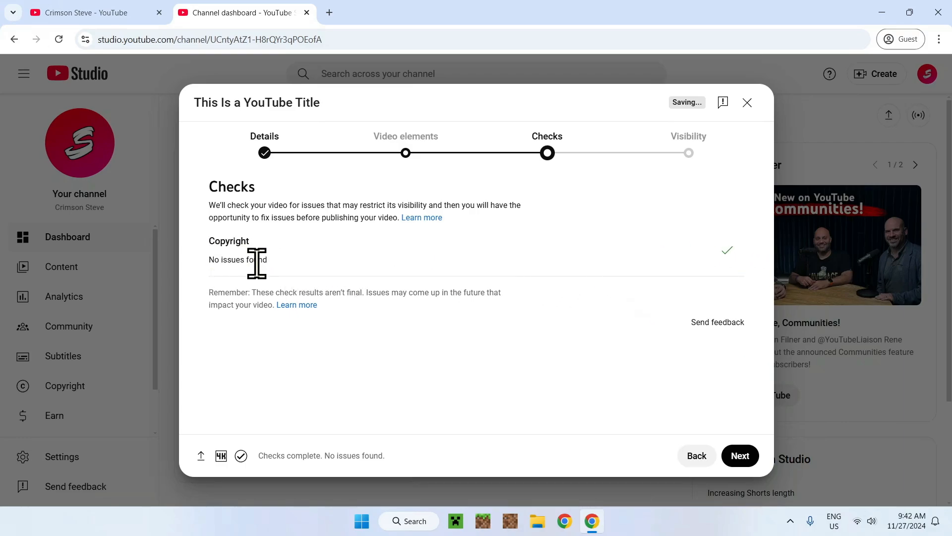
left_click_drag(208, 241, 283, 244)
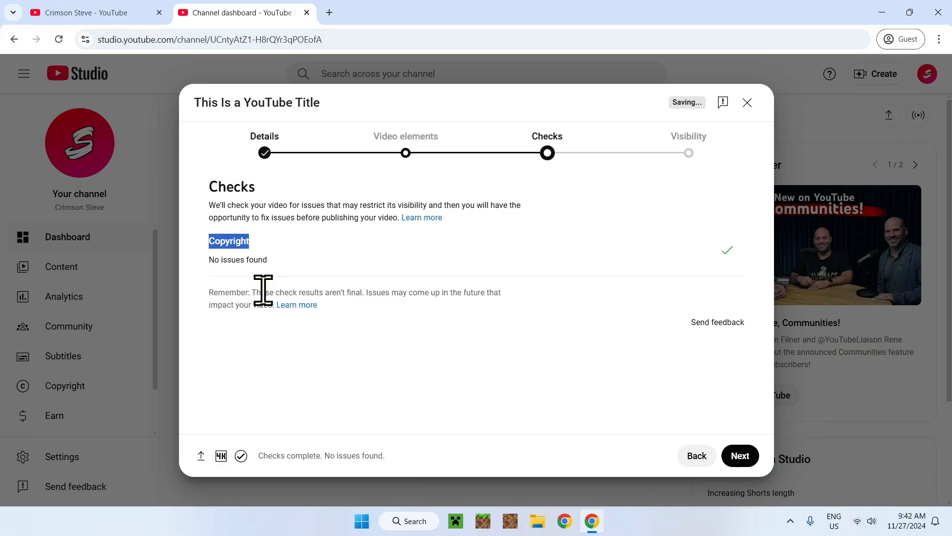
left_click(727, 260)
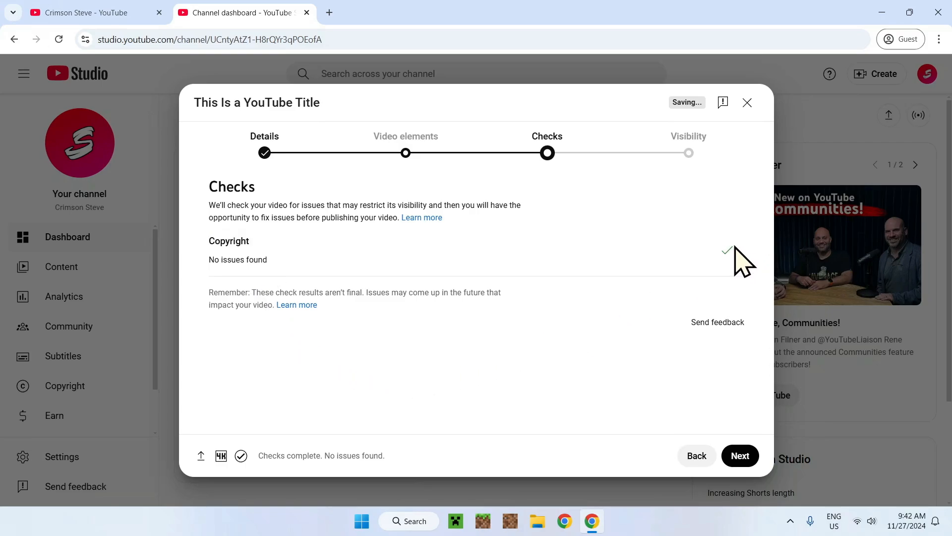
left_click_drag(209, 259, 320, 259)
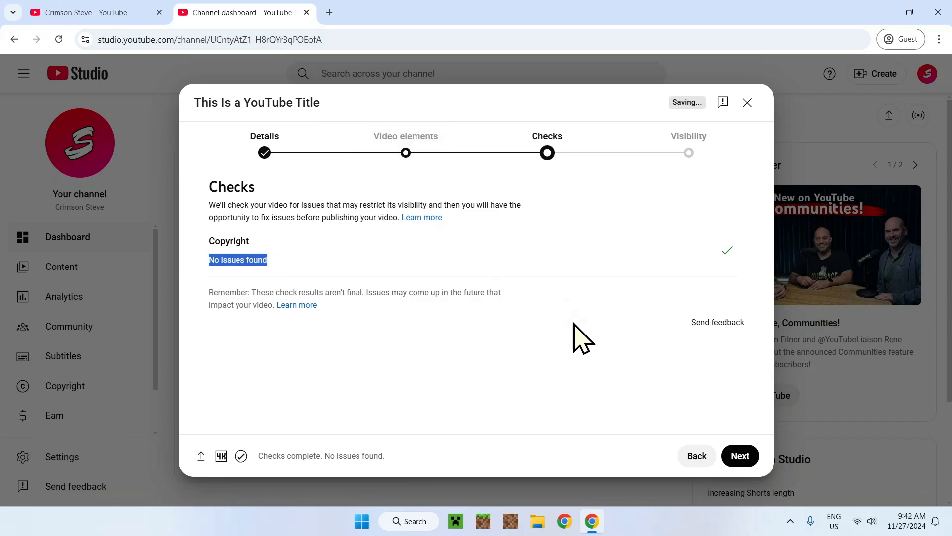
left_click(587, 396)
left_click(741, 457)
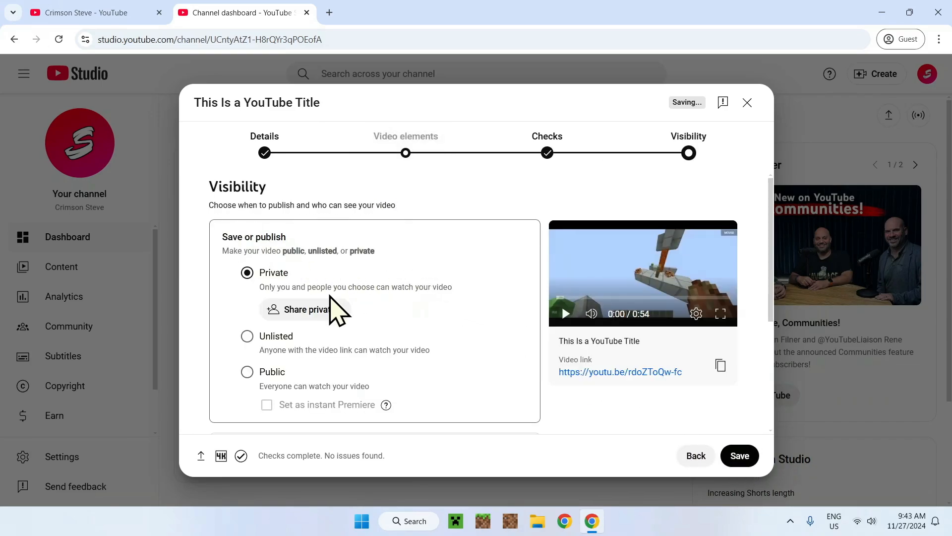
Step: Look at the private sharing option without inviting anyone, and set the video's visibility to Public as an instant Premiere
left_click(295, 311)
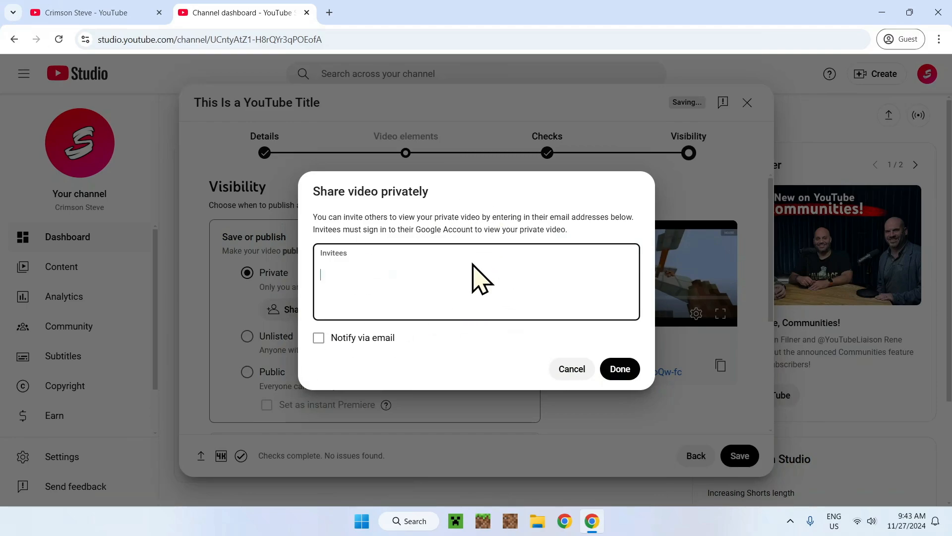
left_click(571, 369)
left_click(270, 346)
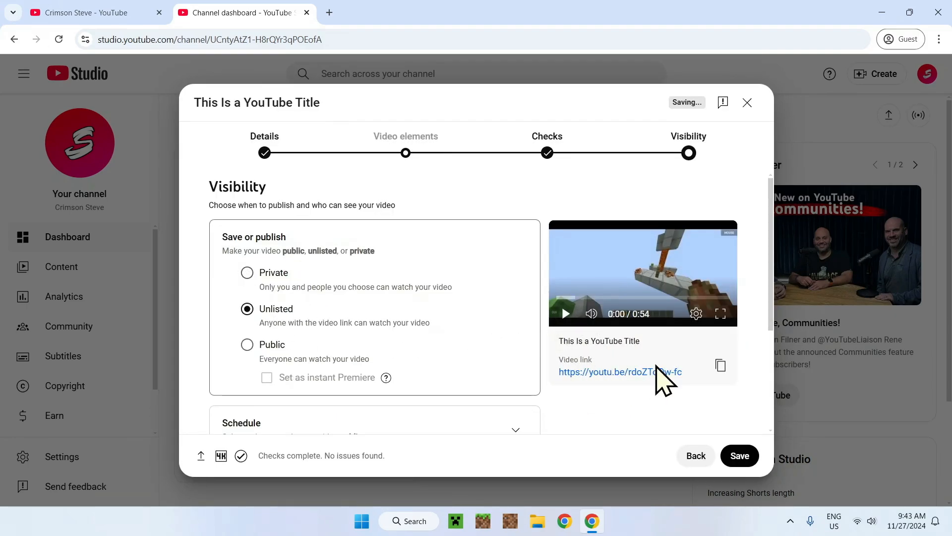
left_click(272, 346)
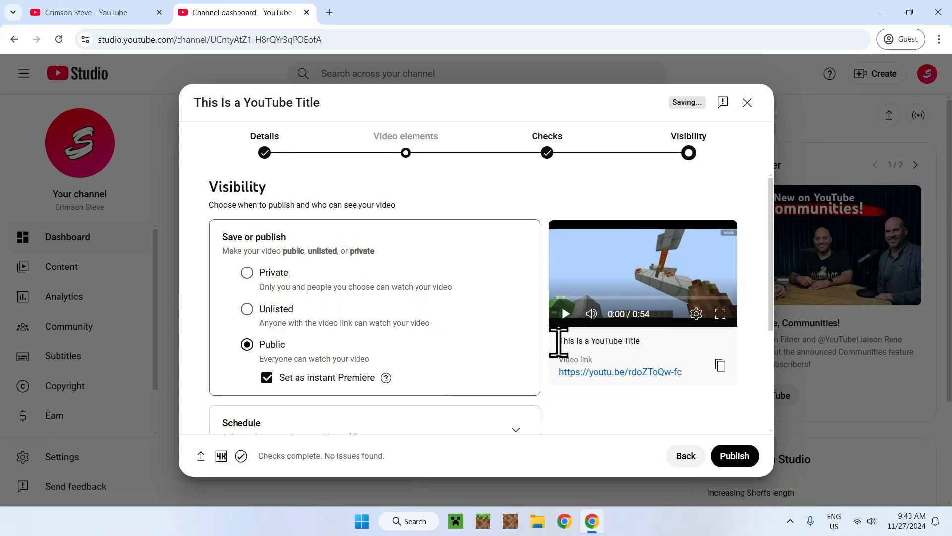
Step: Schedule the video as public for Nov 30, 2024 at 12:00 AM in the (GMT-08:00) Vancouver time zone
scroll(541, 352, "down", 1)
left_click(514, 367)
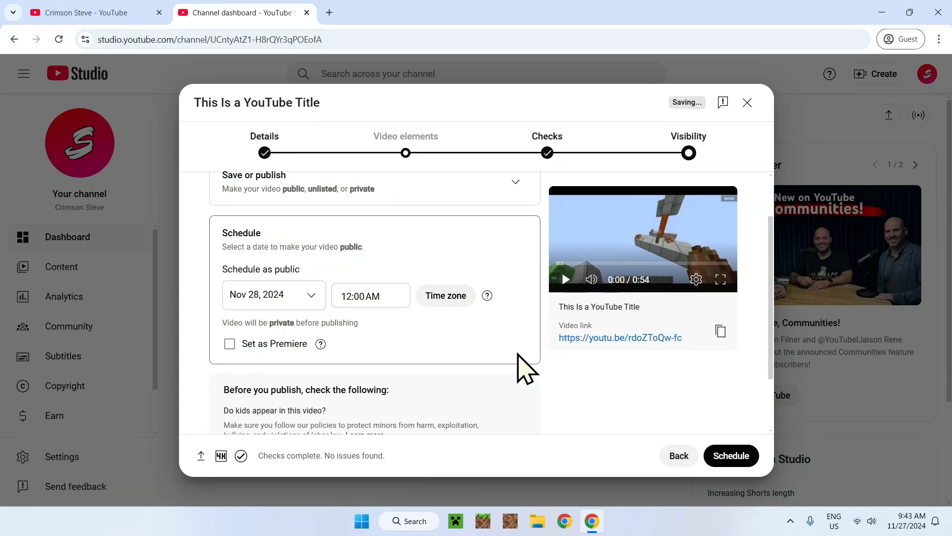
left_click(244, 297)
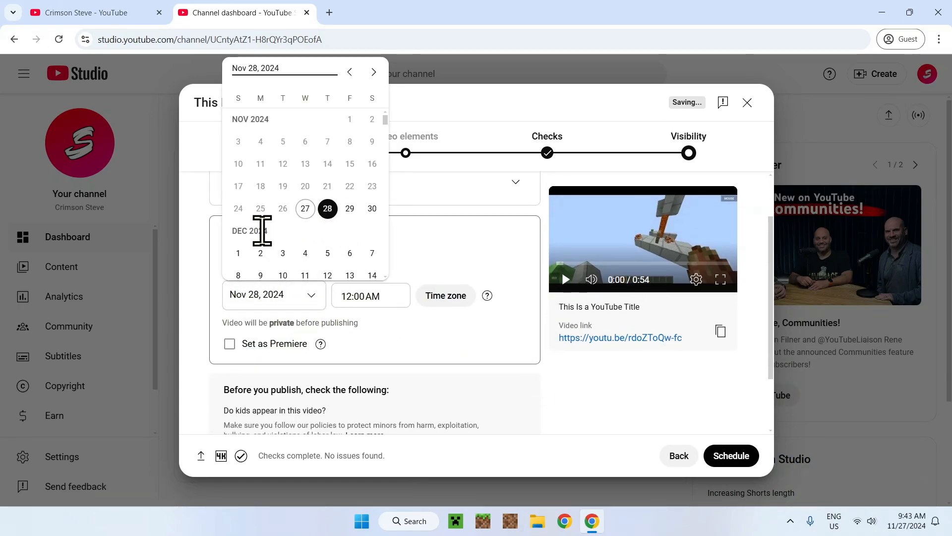
left_click(369, 207)
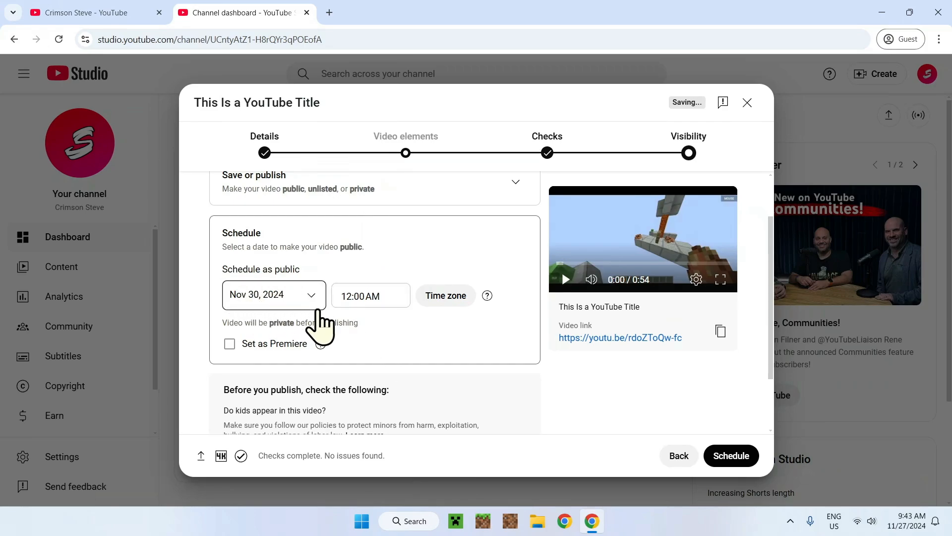
left_click(359, 297)
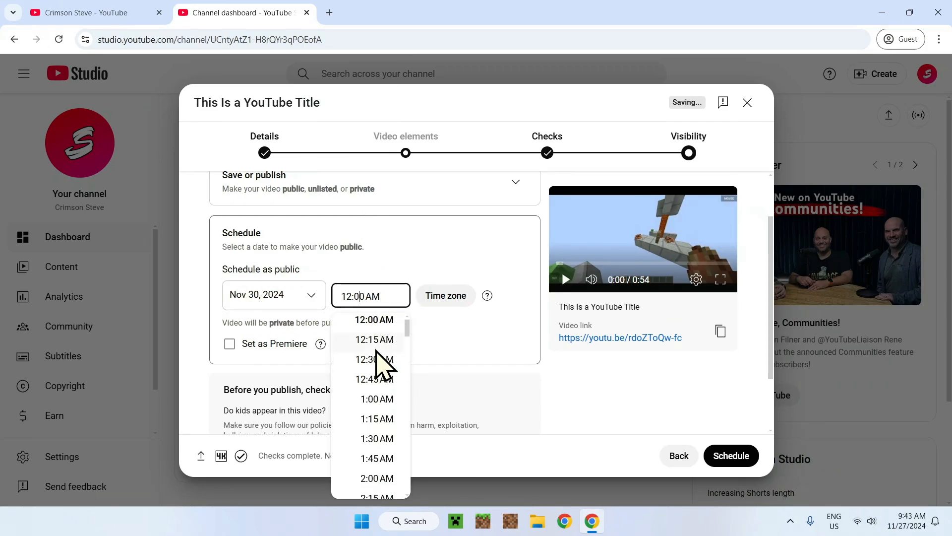
left_click(439, 343)
left_click(432, 298)
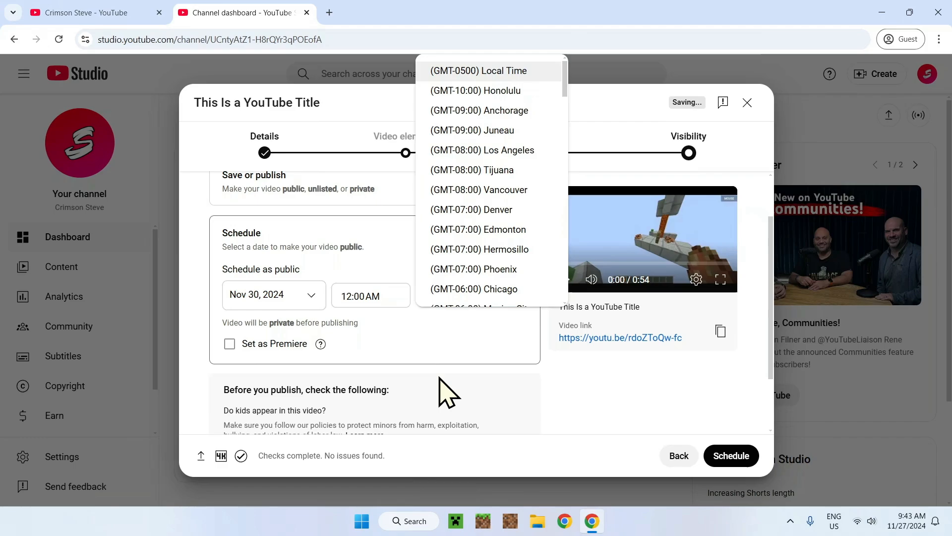
left_click(482, 196)
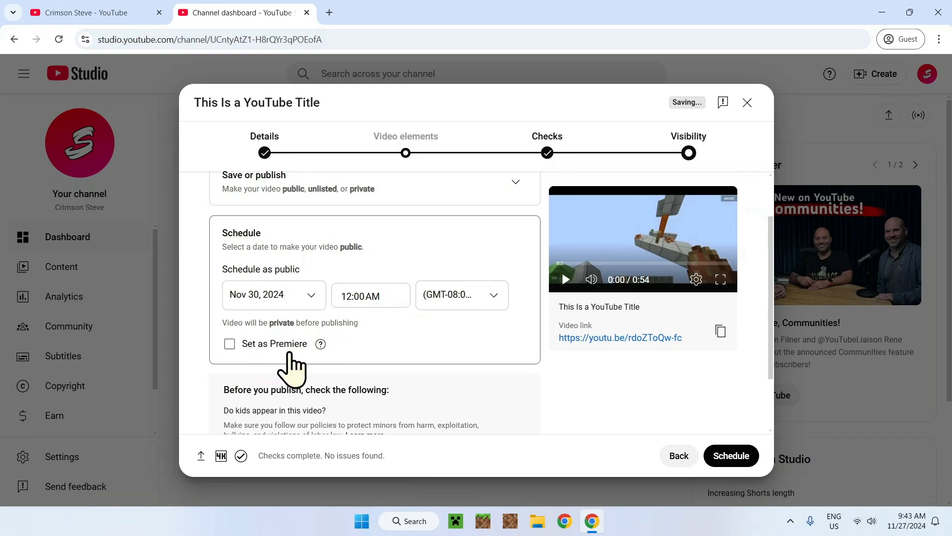
Step: Mark the scheduled video as a Premiere and compare the schedule with the immediate publishing options
left_click(231, 345)
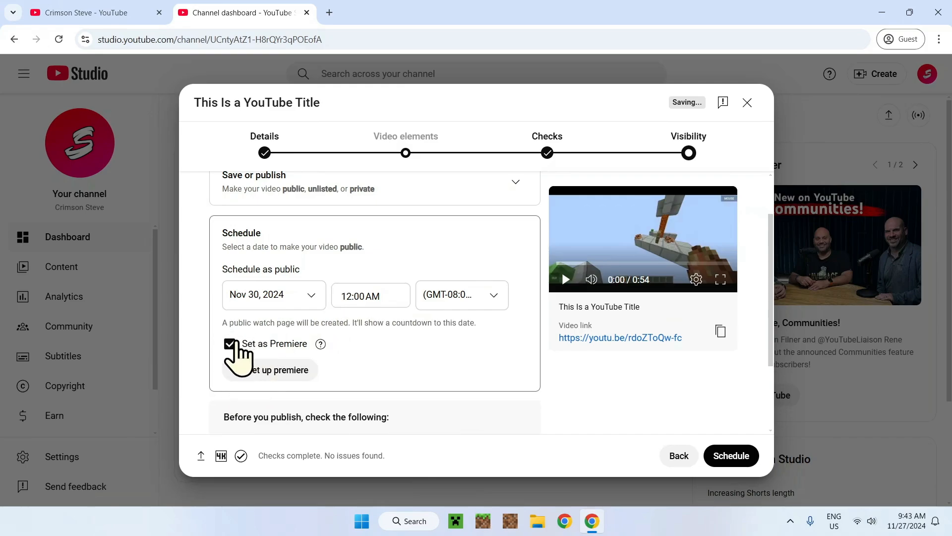
scroll(309, 231, "up", 2)
left_click_drag(501, 242, 509, 244)
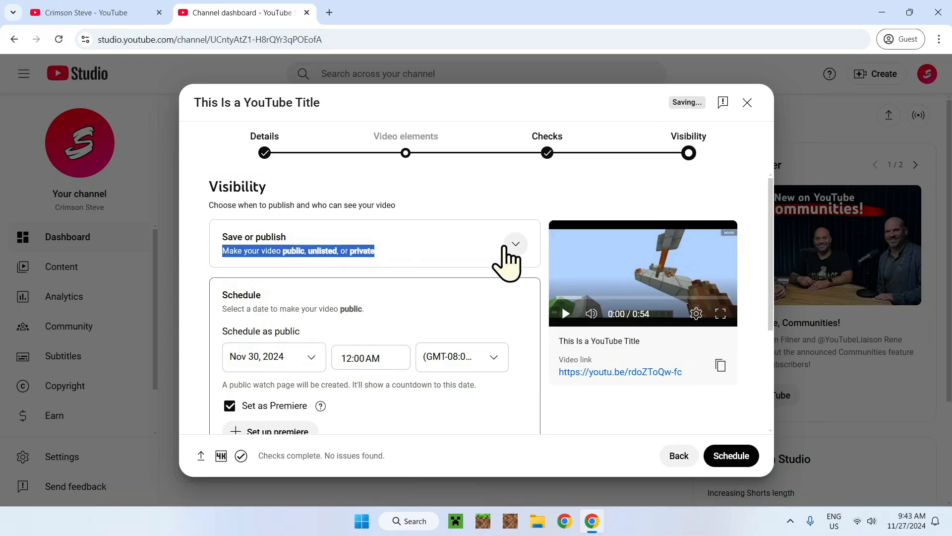
left_click(509, 244)
scroll(347, 377, "down", 3)
left_click(506, 255)
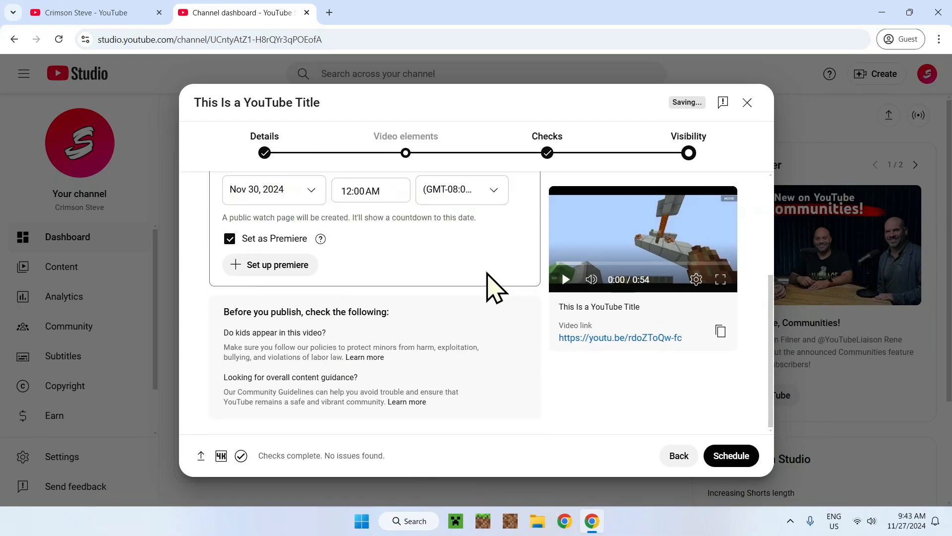
Step: Try the Contemporary and Inspirational countdown themes in the premiere setup
left_click(252, 274)
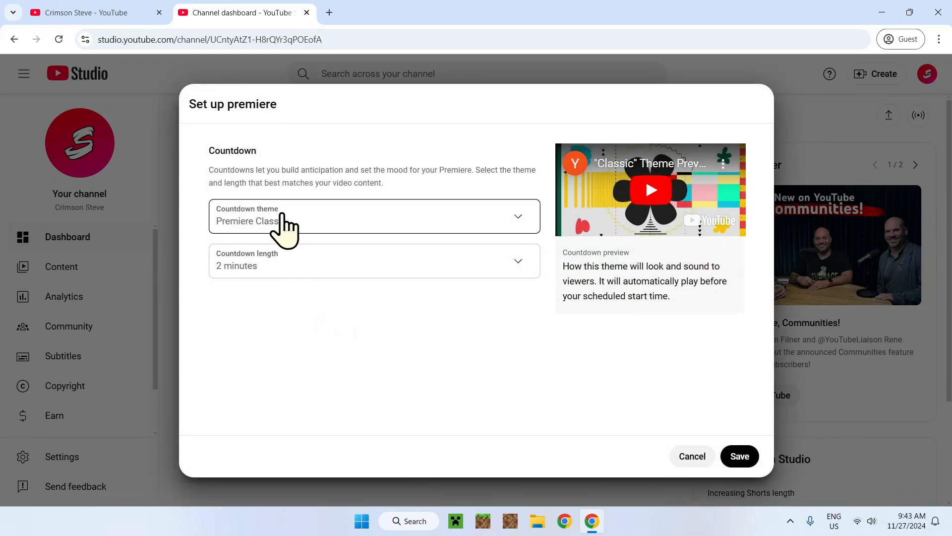
left_click(283, 227)
left_click(302, 333)
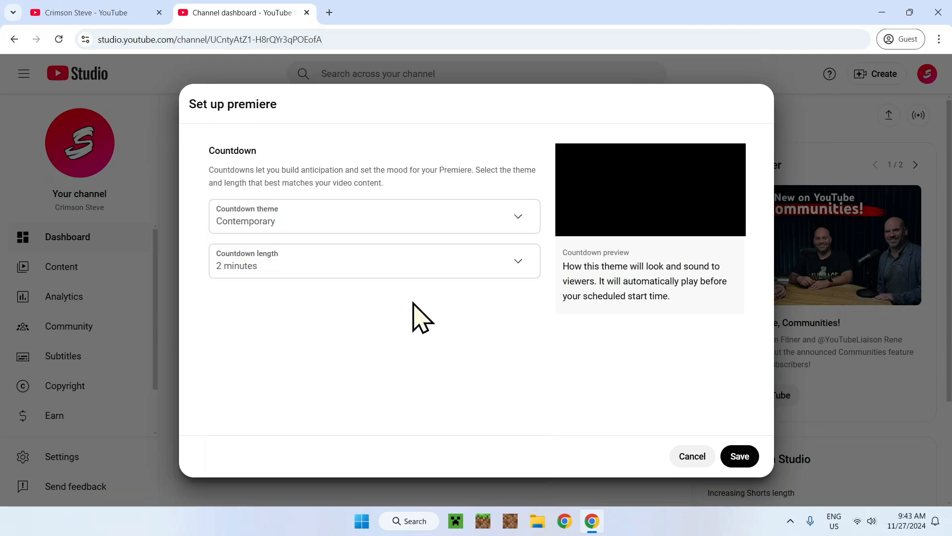
left_click(387, 234)
left_click(346, 431)
Step: Try countdown lengths of 1 minute and 5 minutes, and discard the premiere setup
left_click(337, 267)
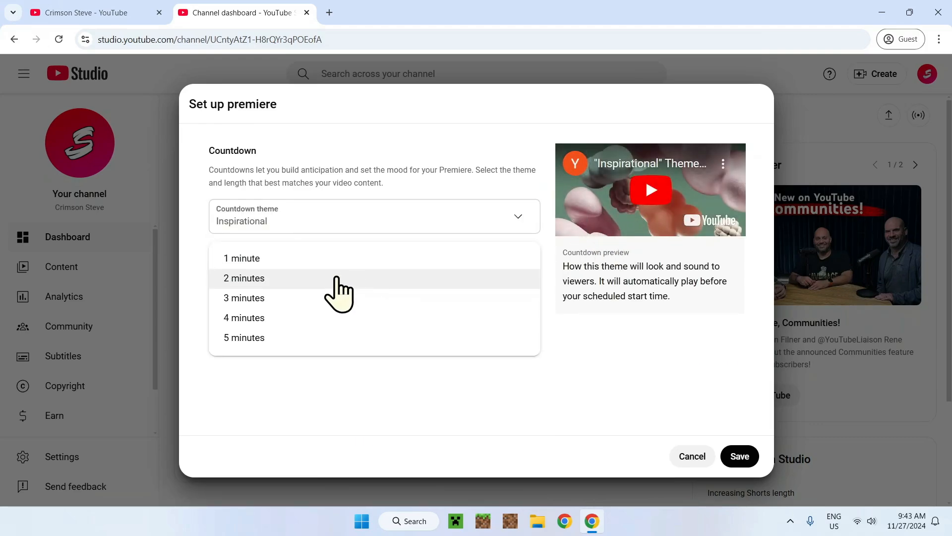
left_click(237, 259)
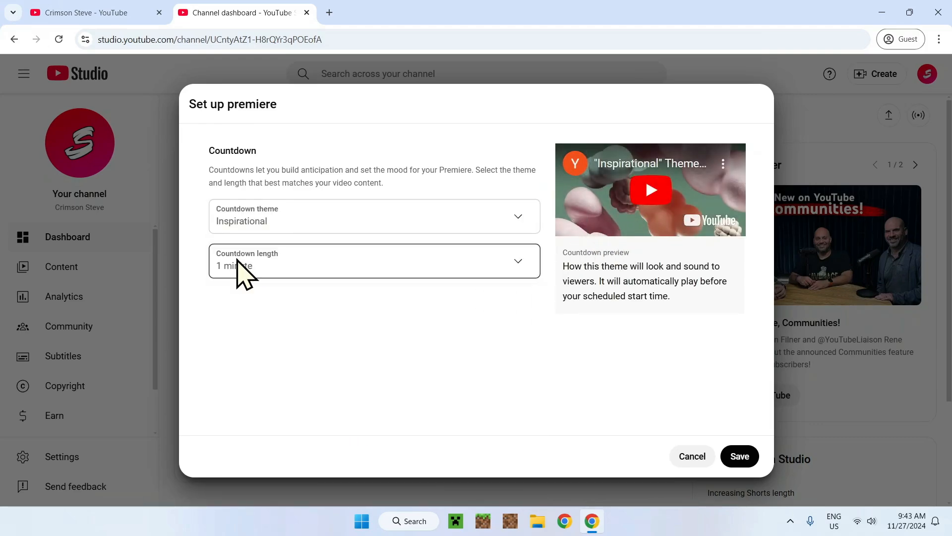
left_click(290, 265)
left_click(246, 337)
left_click(680, 461)
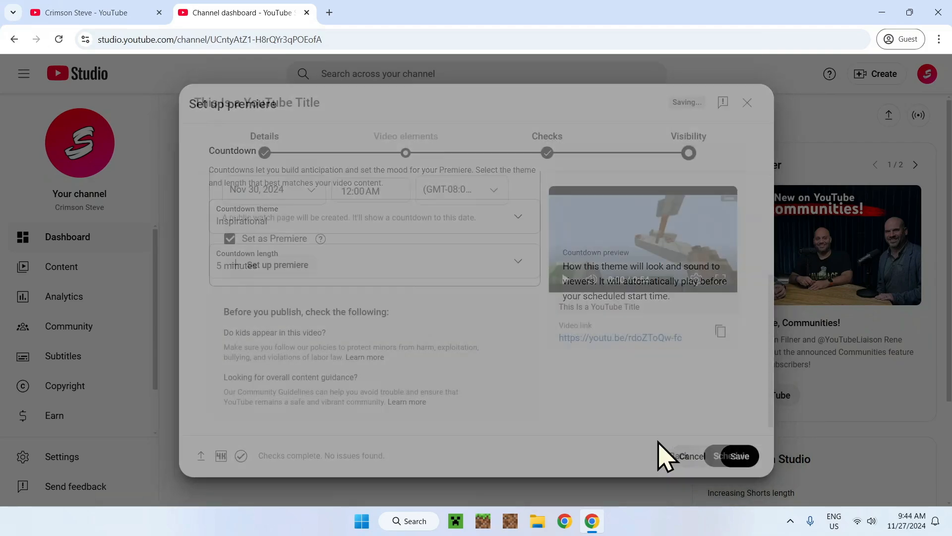
Step: Switch back to immediate publishing, publish the video as a Public instant Premiere, and close the sharing dialog
scroll(431, 308, "up", 3)
left_click(476, 263)
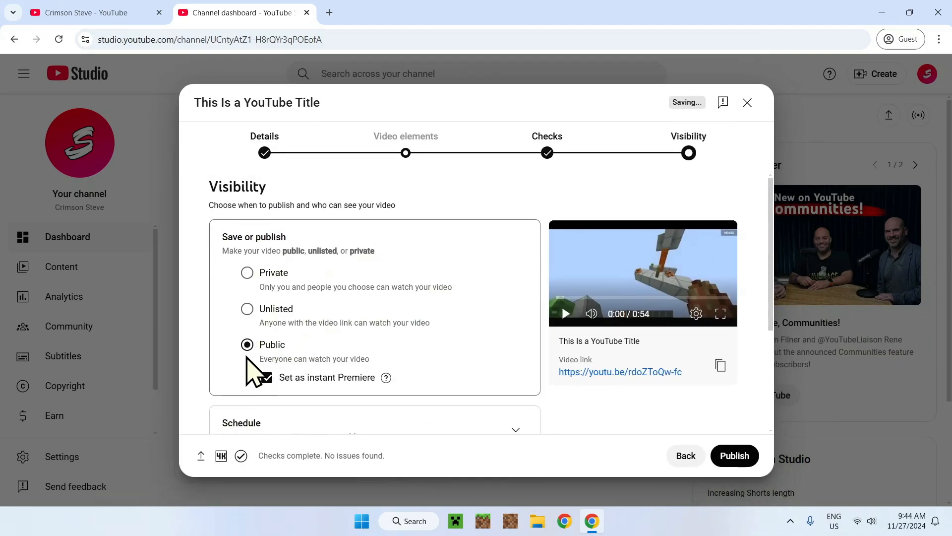
left_click(265, 379)
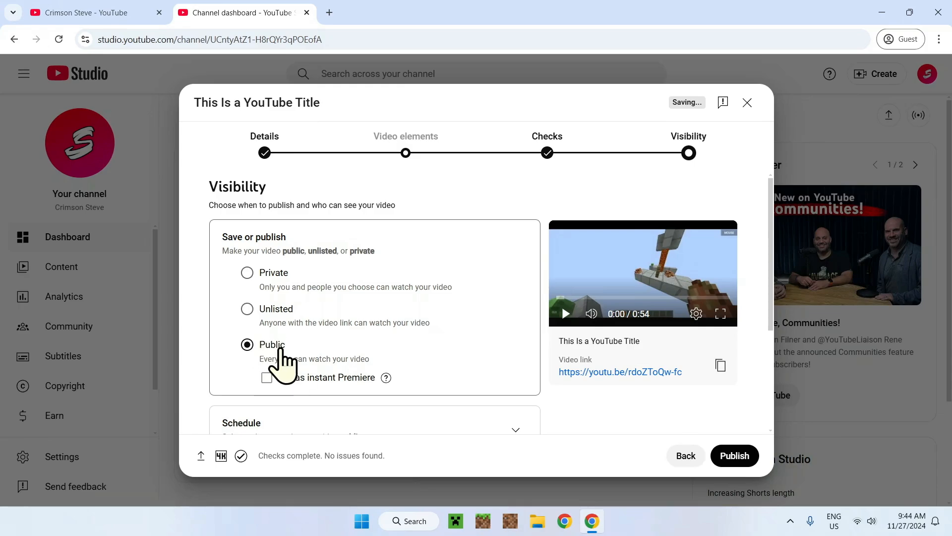
left_click(267, 378)
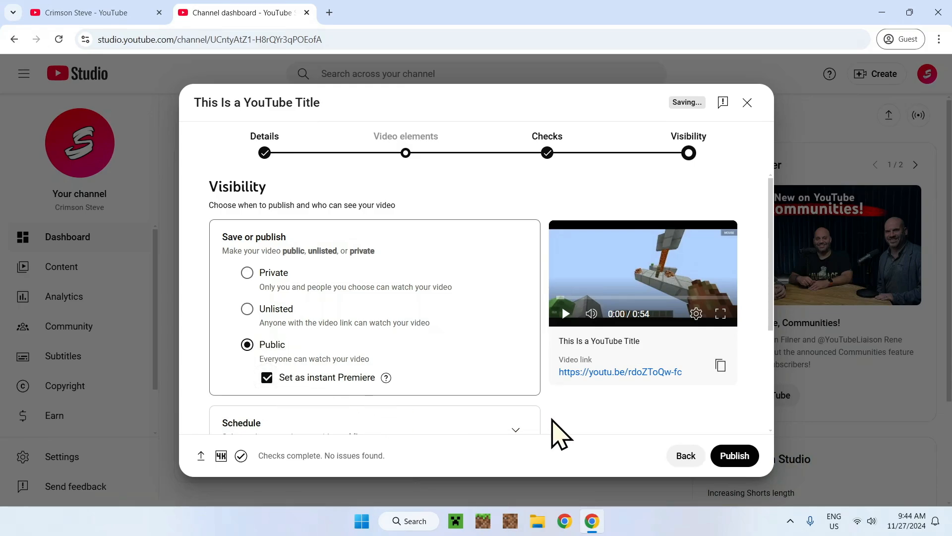
left_click(735, 455)
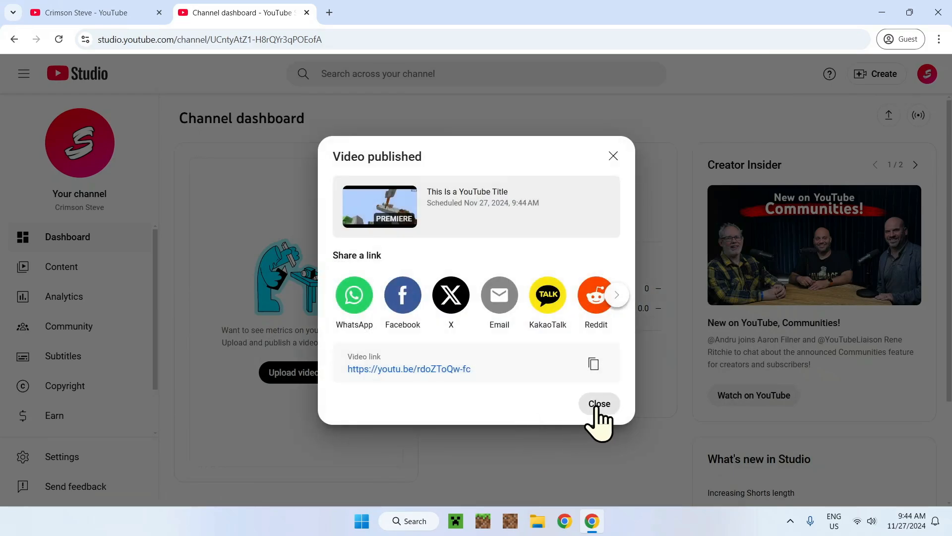
left_click(594, 408)
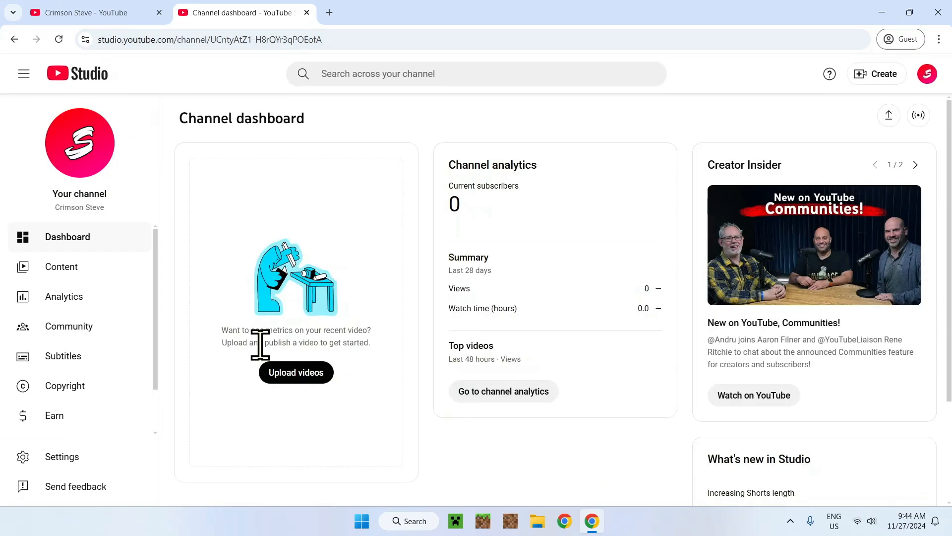
Step: Check the channel's content list in Studio, and open the video in the Stardust Steve podcast from the channel page
left_click(74, 79)
left_click(74, 266)
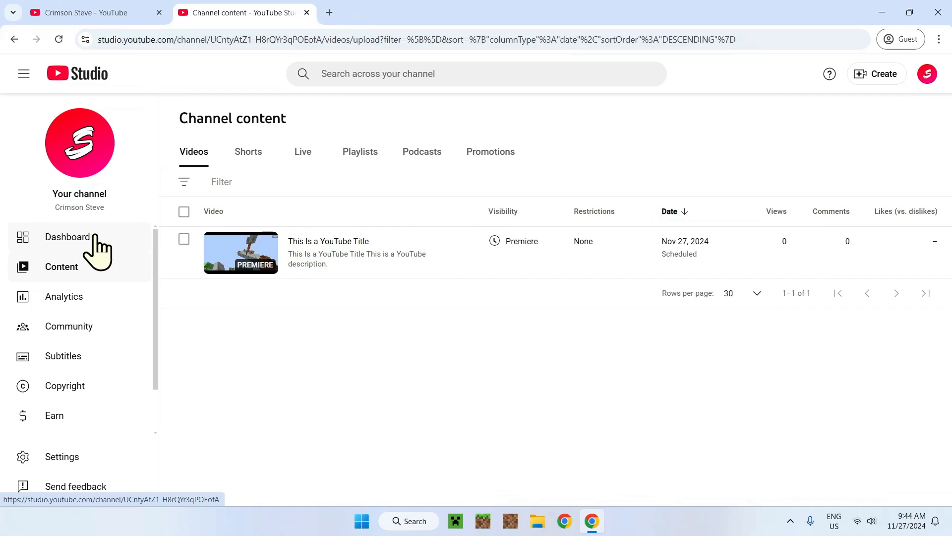
left_click(74, 243)
left_click(88, 174)
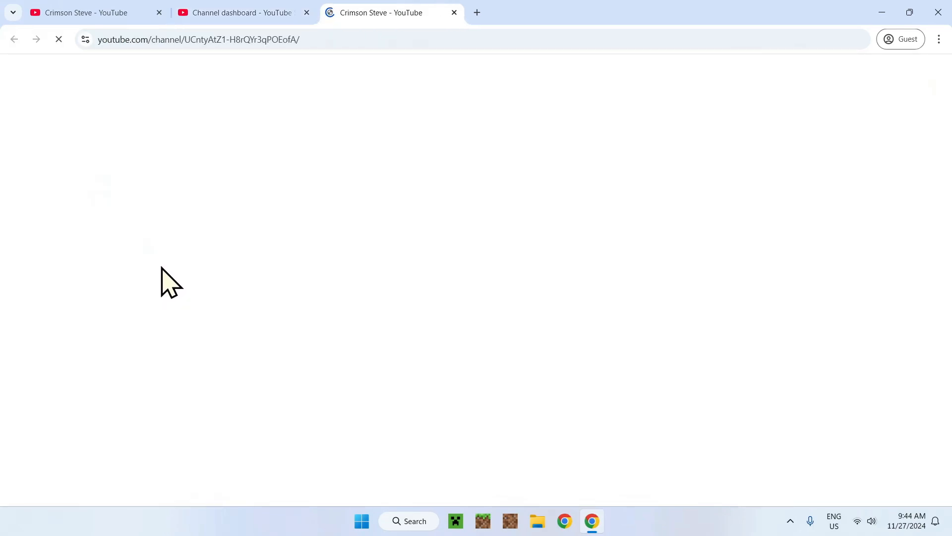
left_click(273, 320)
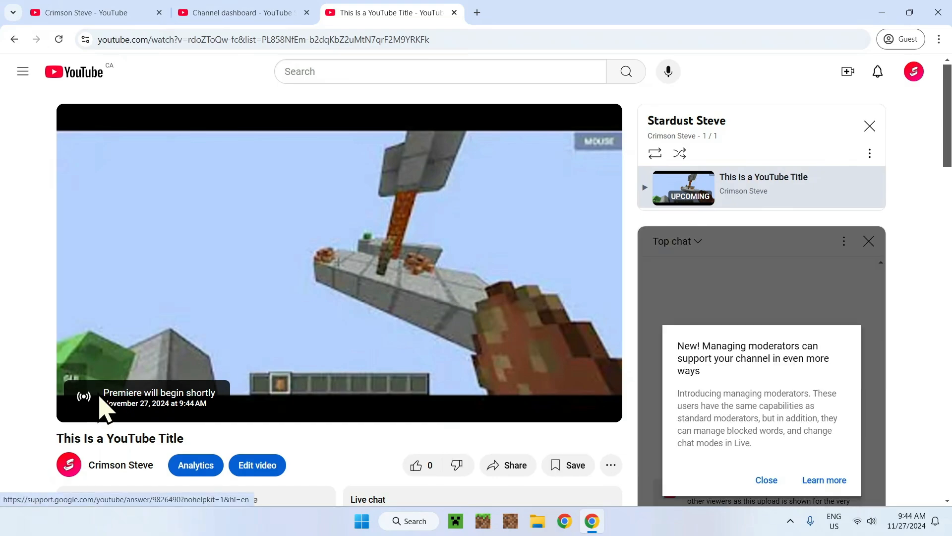
Step: Dismiss the managing moderators notice and pause the premiere countdown on the video's watch page
scroll(680, 395, "down", 1)
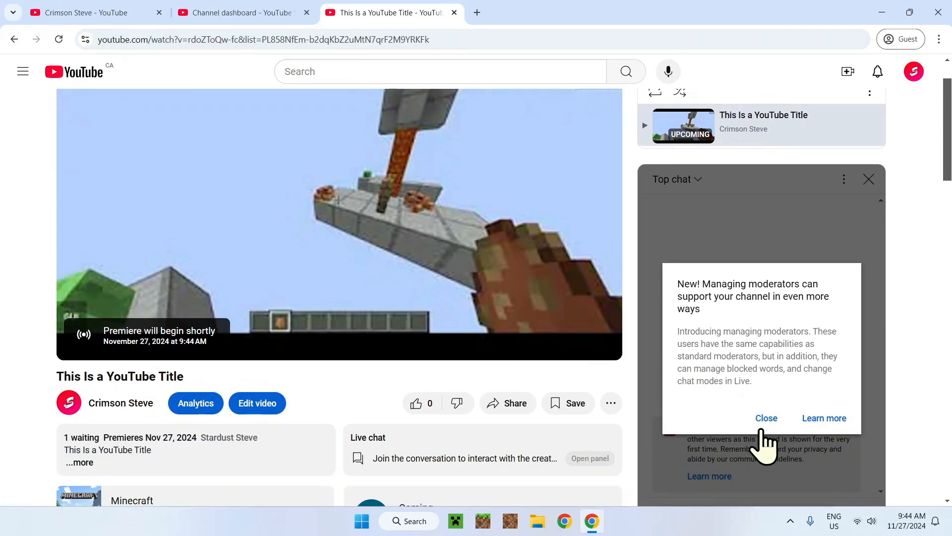
left_click(766, 419)
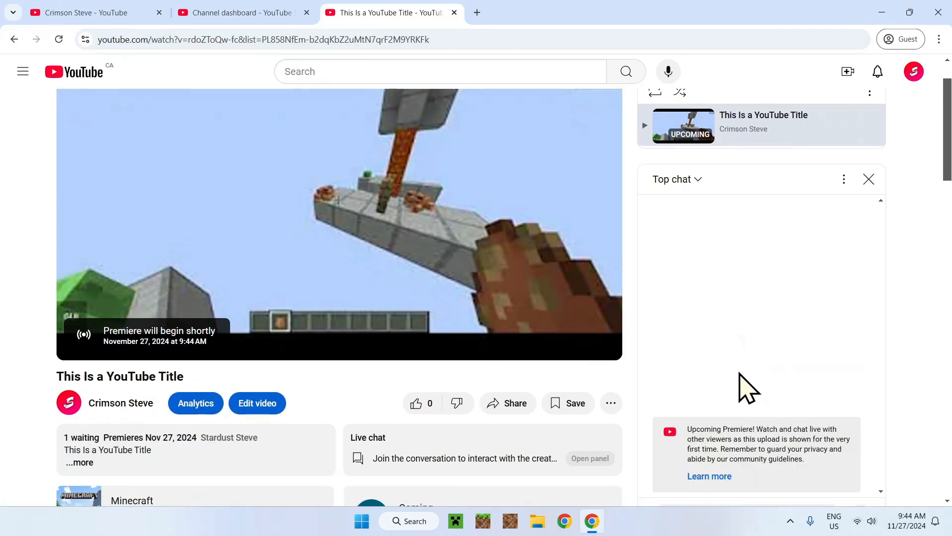
left_click_drag(948, 144, 948, 119)
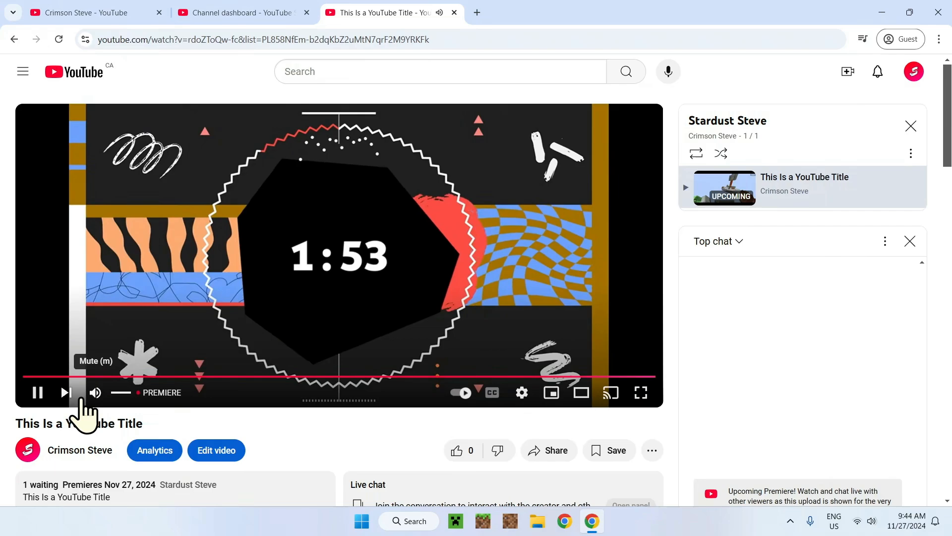
left_click(42, 394)
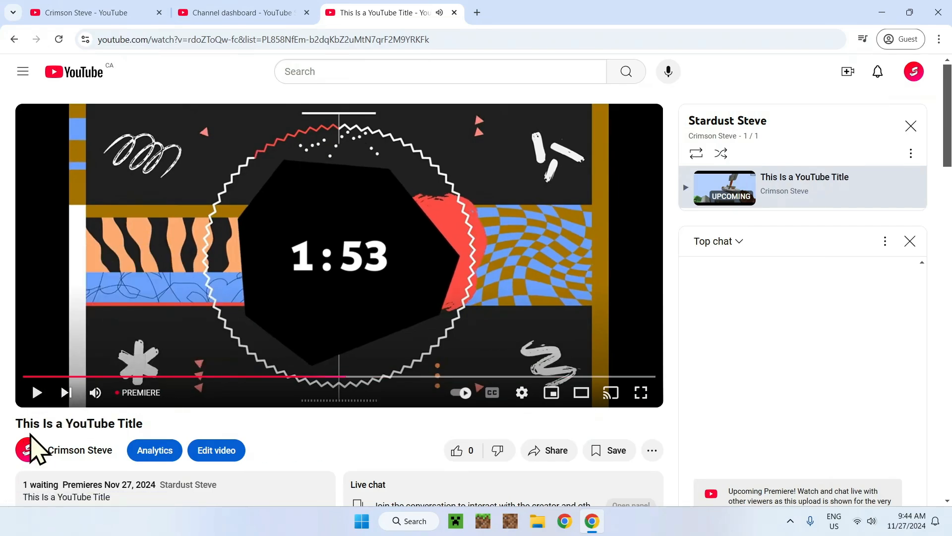
Step: Go to the channel page, close the miniplayer, and return to the channel's content list in YouTube Studio
left_click(29, 452)
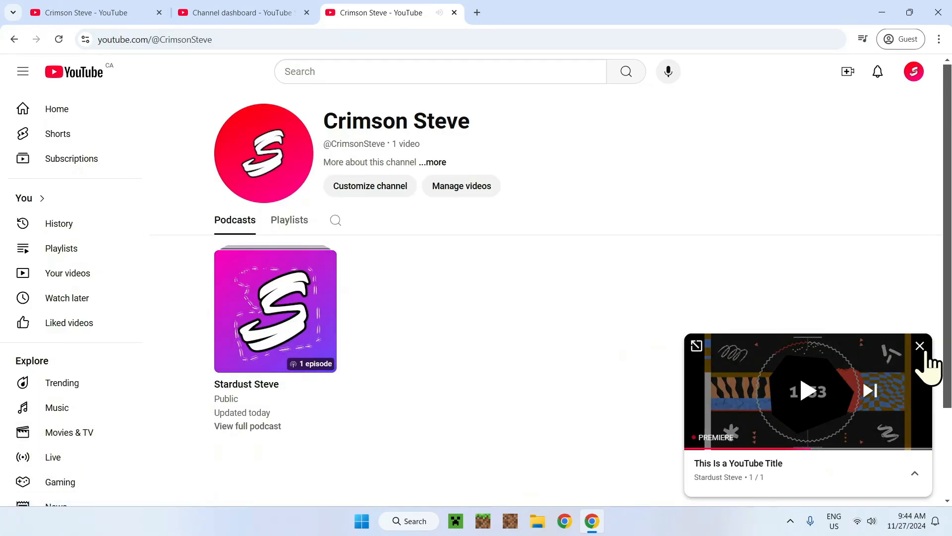
left_click(922, 347)
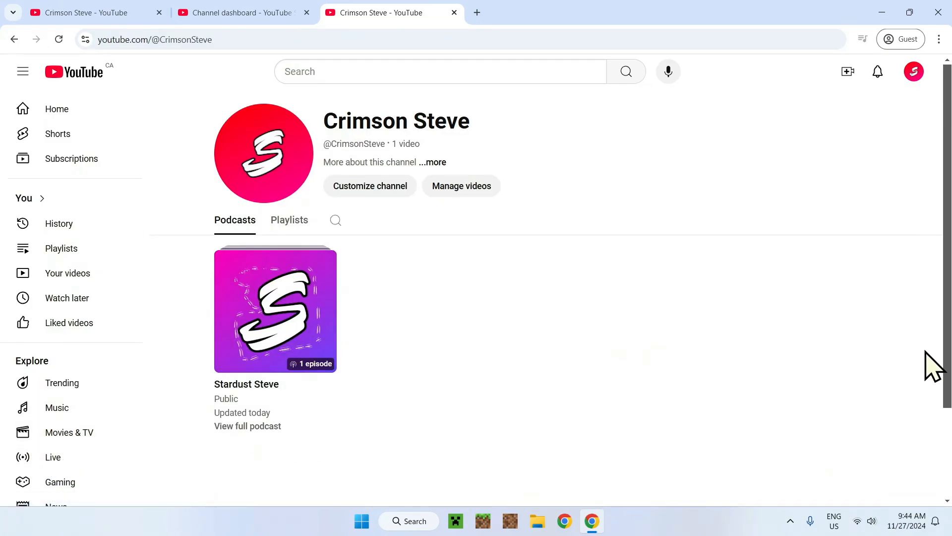
left_click(251, 12)
left_click(75, 267)
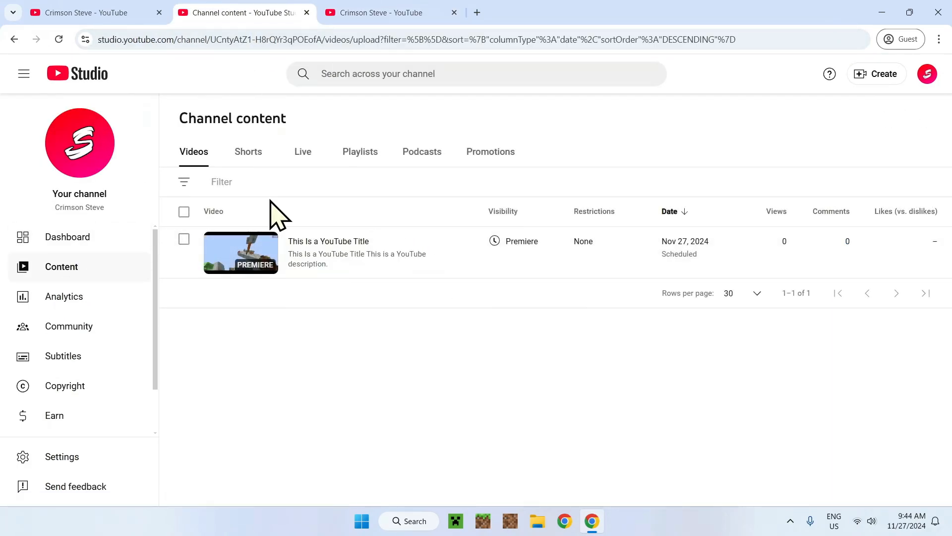